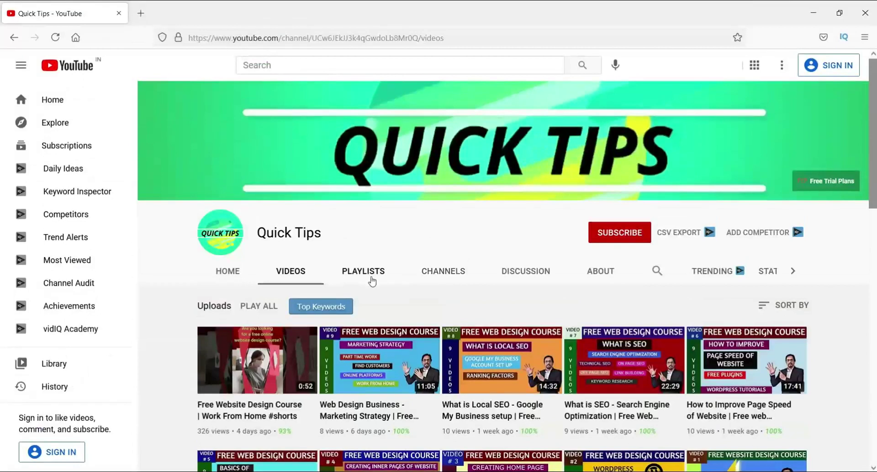
Step: Browse the channel's playlists, then switch to its uploaded videos
left_click(368, 275)
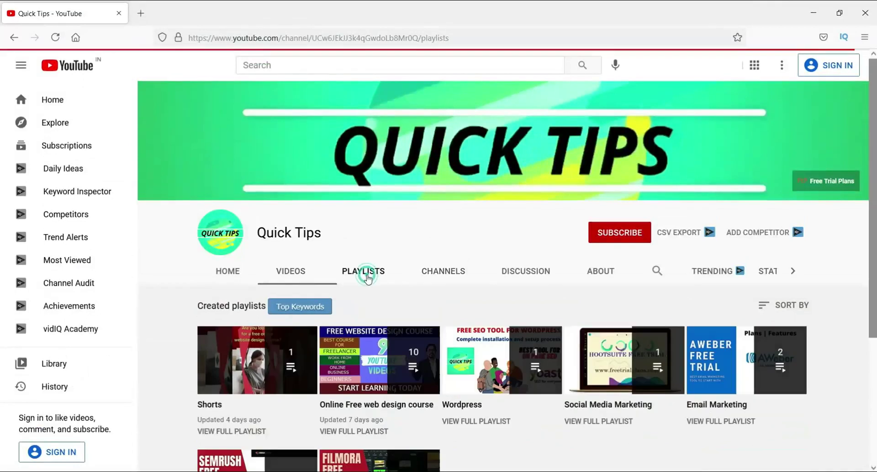
scroll(602, 401, "down", 3)
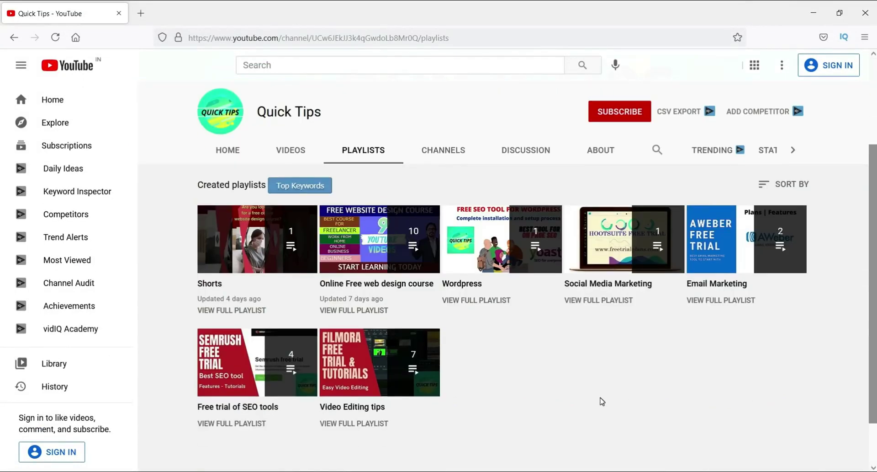
scroll(602, 401, "up", 3)
left_click(292, 270)
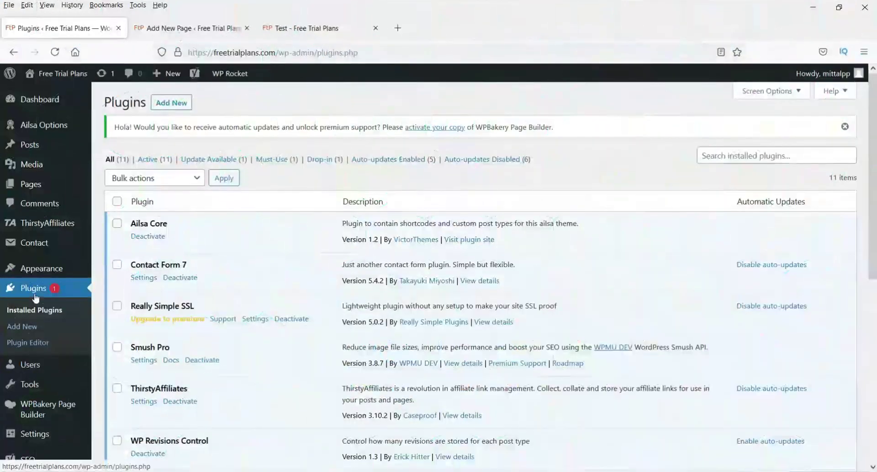
Step: Search the plugin directory for 'wpform', then install and activate Contact Form by WPForms
left_click(24, 329)
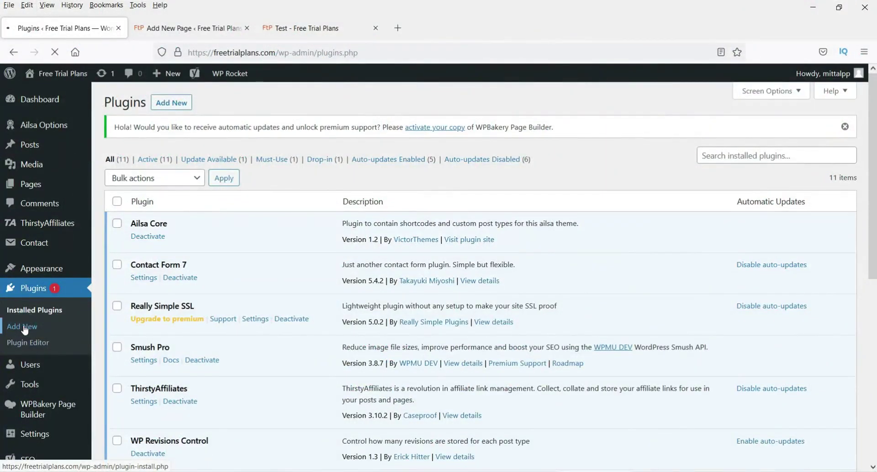
left_click(704, 163)
type("wo")
key("BackSpace")
type("pform")
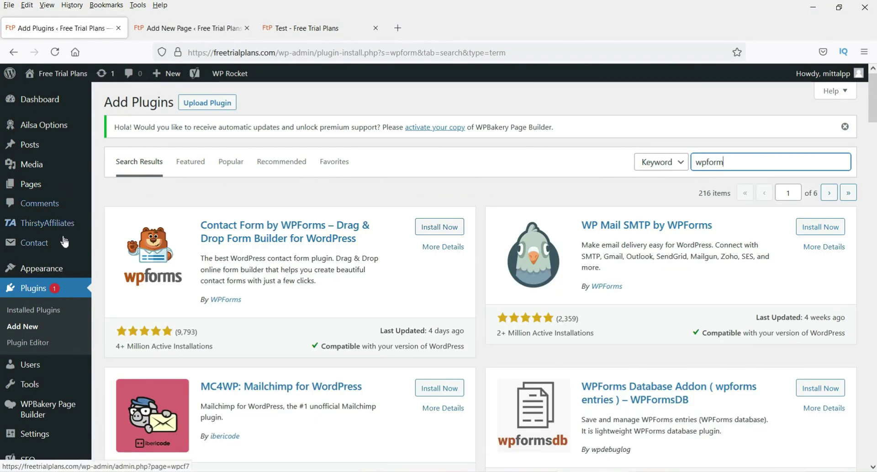
left_click(439, 227)
left_click(437, 227)
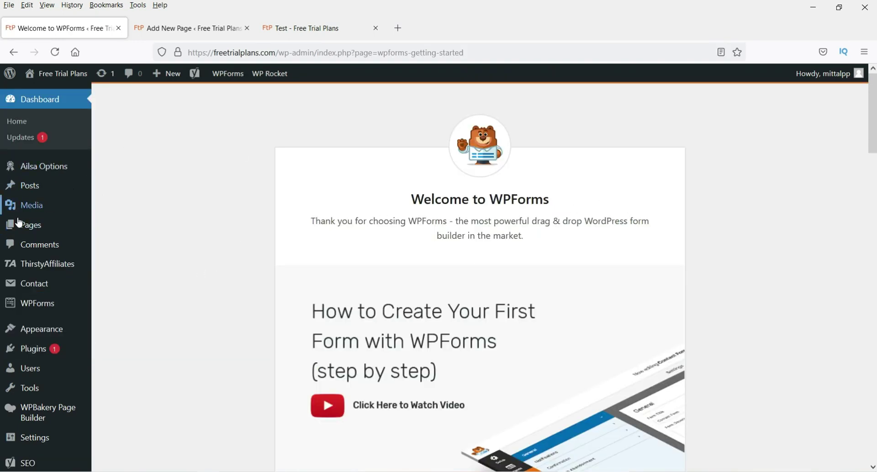
Step: Open WPForms > All Forms and scroll through the empty Forms Overview page
mouse_move(42, 305)
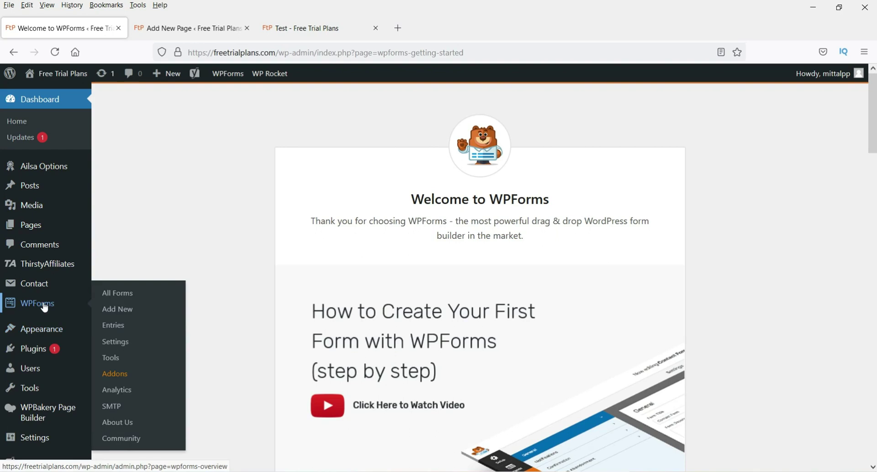
left_click(115, 295)
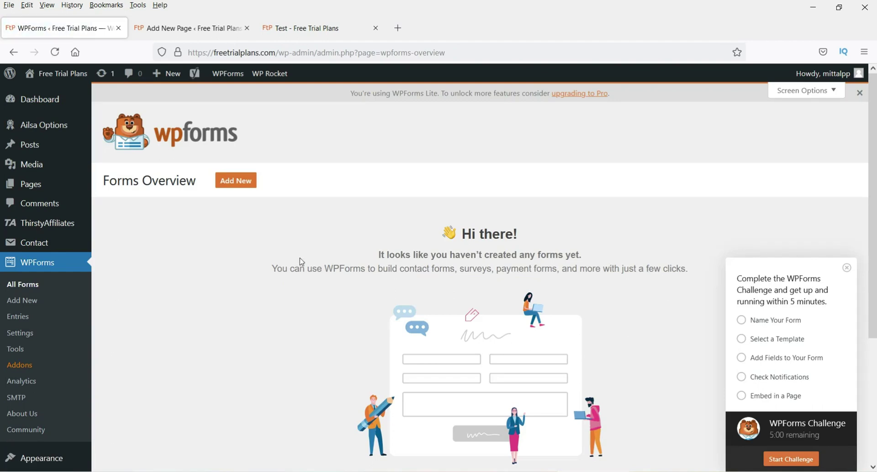
scroll(239, 259, "down", 4)
scroll(239, 258, "up", 4)
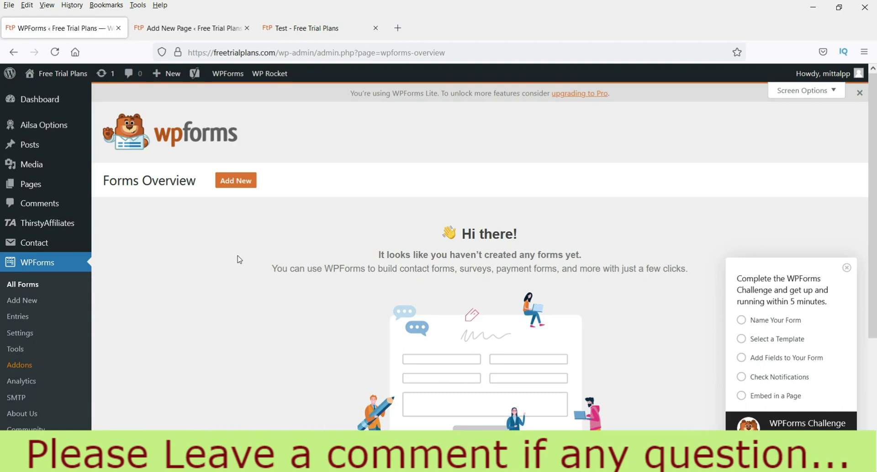
scroll(281, 290, "down", 4)
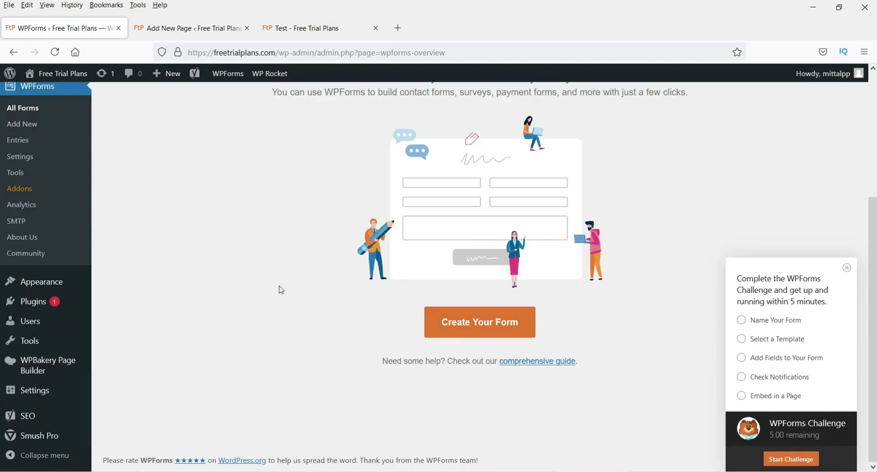
scroll(269, 288, "up", 4)
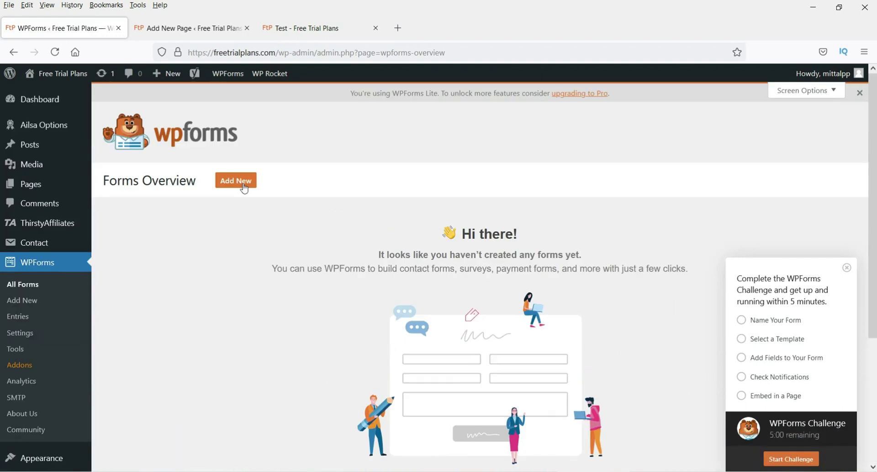
scroll(344, 302, "down", 4)
Step: Create a new form based on the Simple Contact Form template
left_click(478, 323)
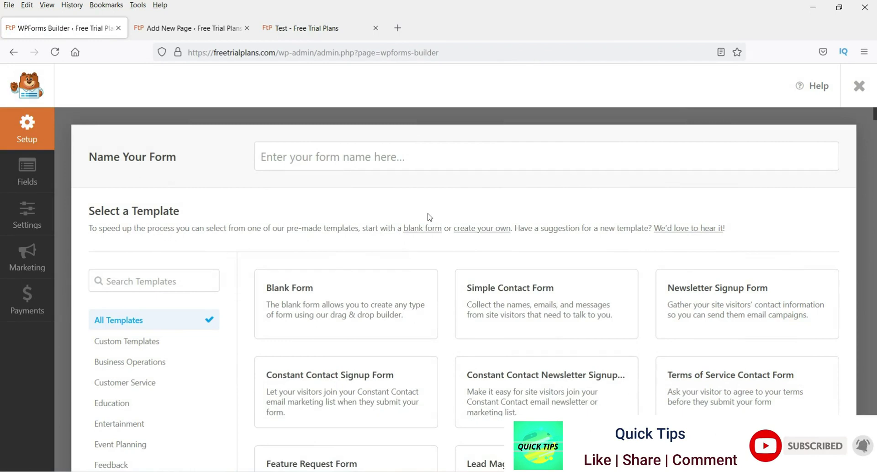
scroll(707, 274, "down", 2)
mouse_move(290, 252)
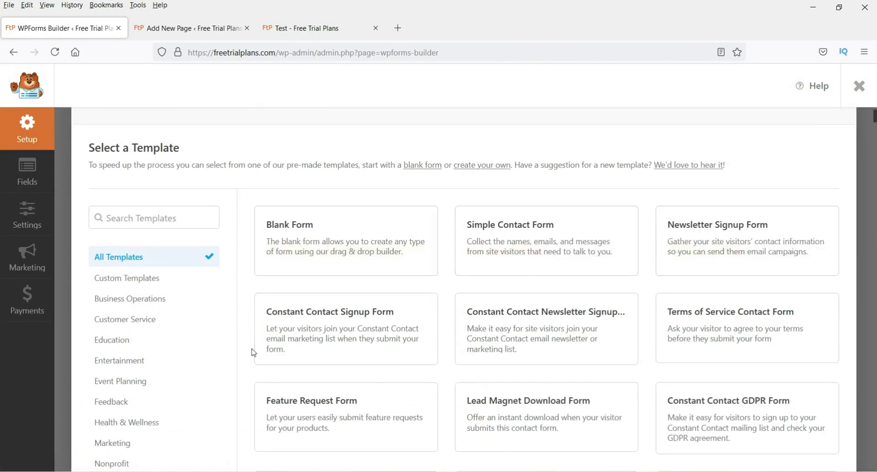
mouse_move(543, 257)
mouse_move(734, 259)
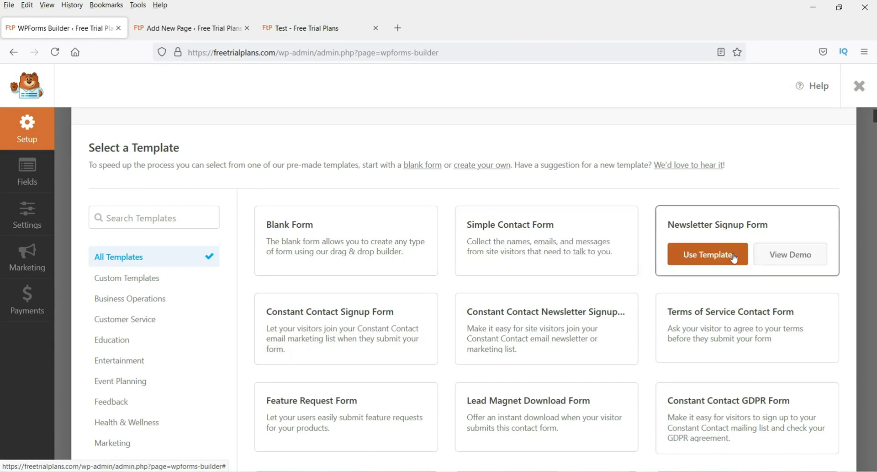
mouse_move(570, 254)
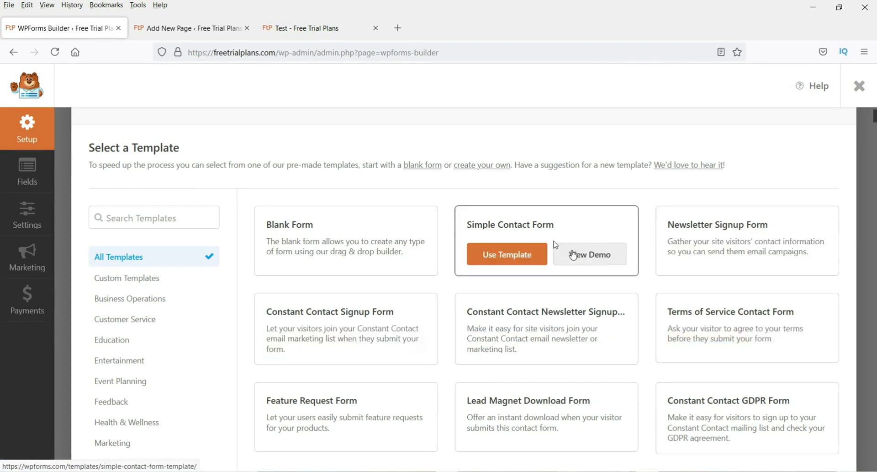
left_click(511, 256)
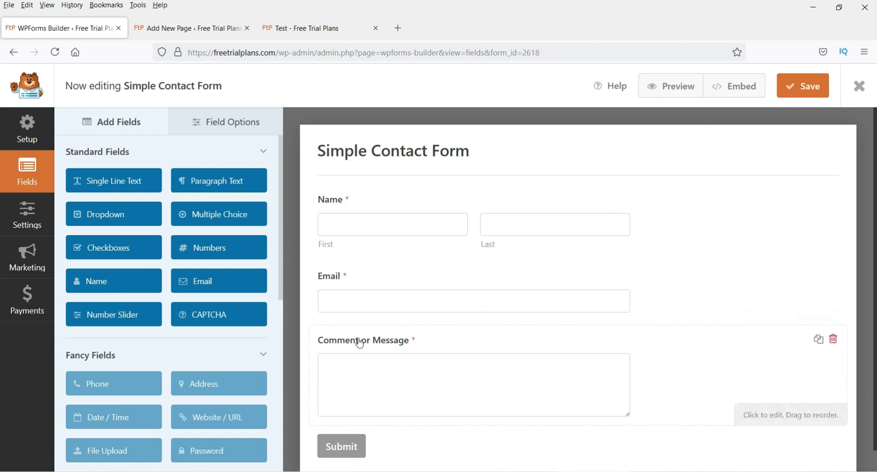
scroll(506, 349, "down", 1)
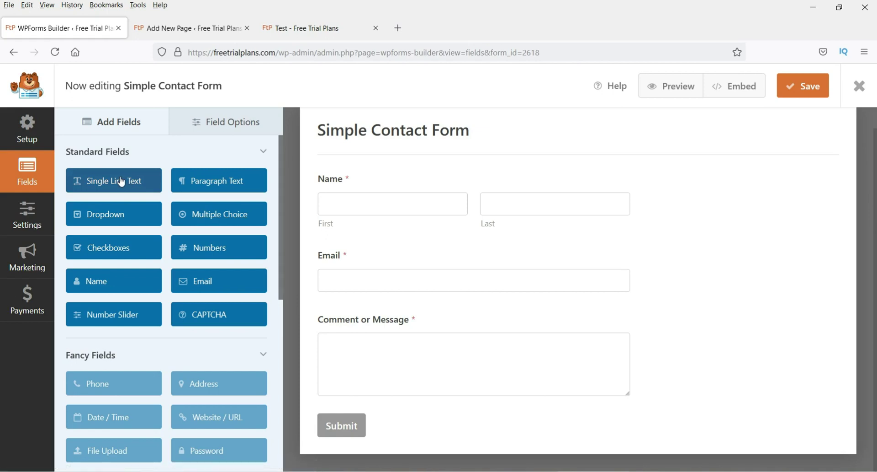
scroll(173, 272, "down", 3)
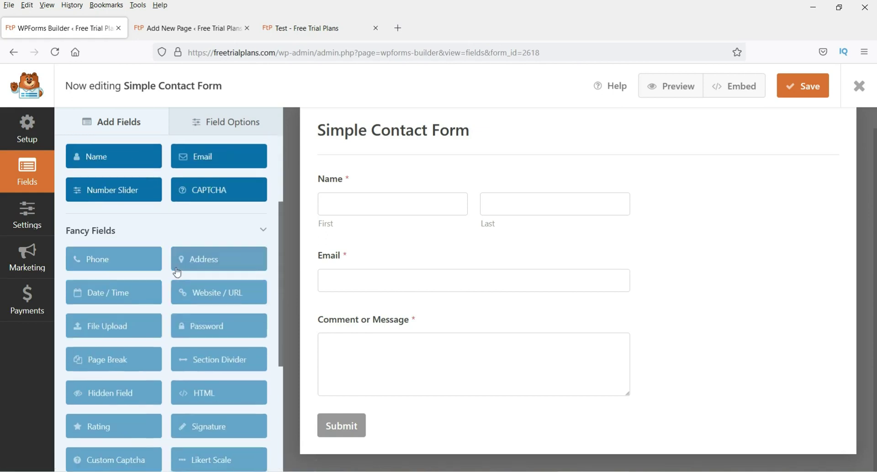
left_click(209, 355)
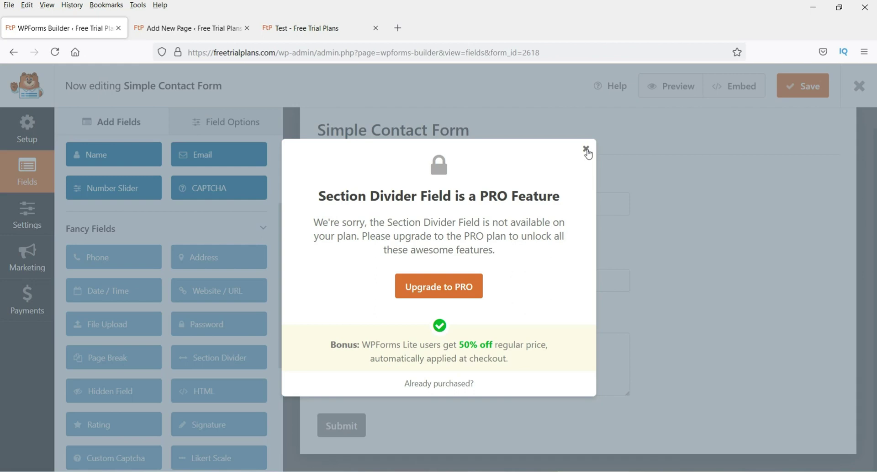
left_click(586, 149)
scroll(215, 248, "up", 3)
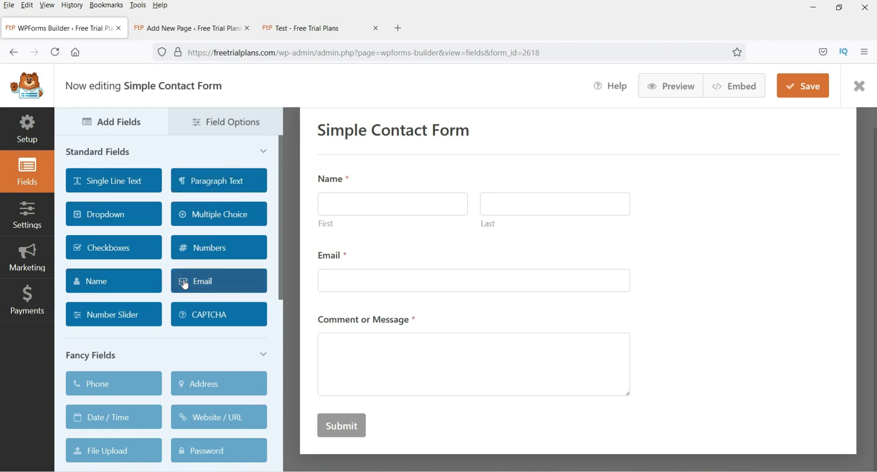
Step: Scroll through the Add Fields panel to browse the available field types
scroll(127, 329, "down", 3)
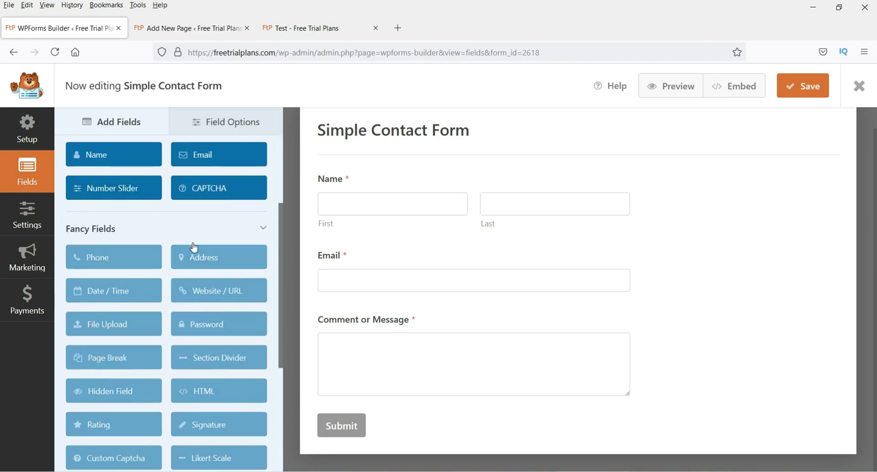
scroll(192, 247, "up", 3)
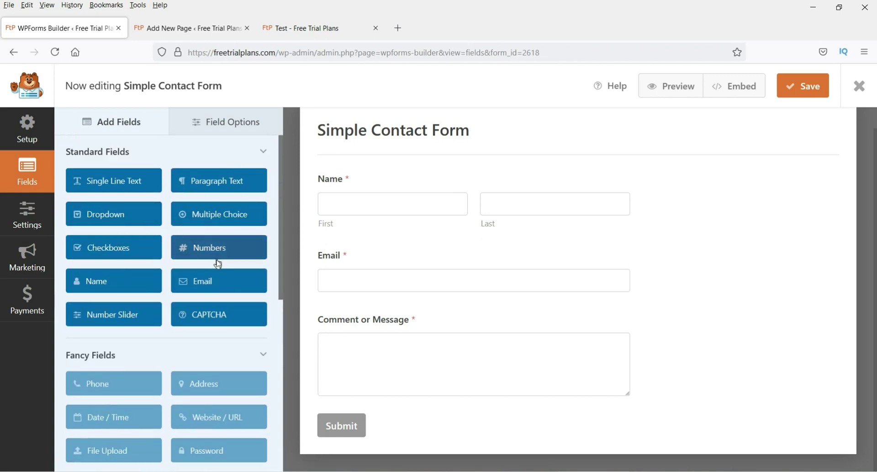
scroll(105, 219, "down", 3)
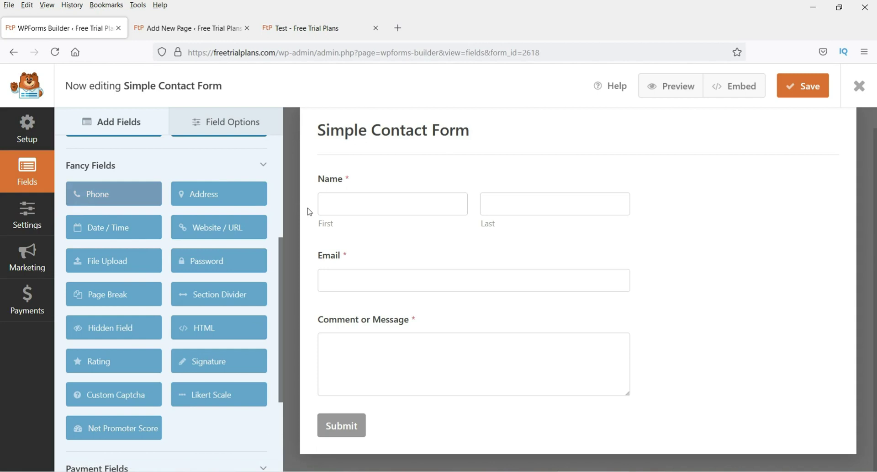
scroll(219, 252, "down", 3)
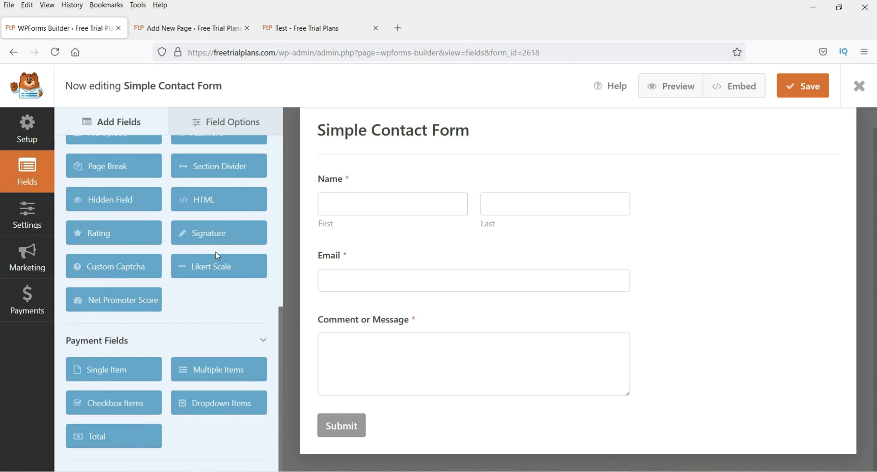
scroll(217, 256, "up", 7)
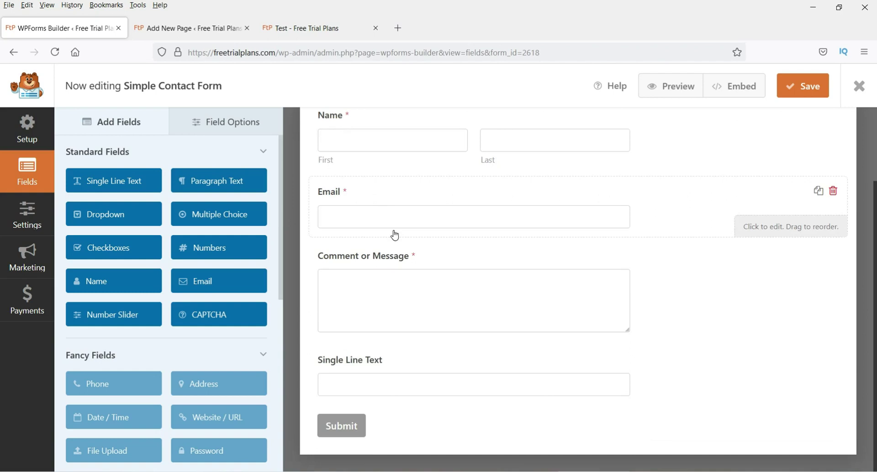
Step: Set the Name field's format to First Last after trying the other formats
left_click(354, 147)
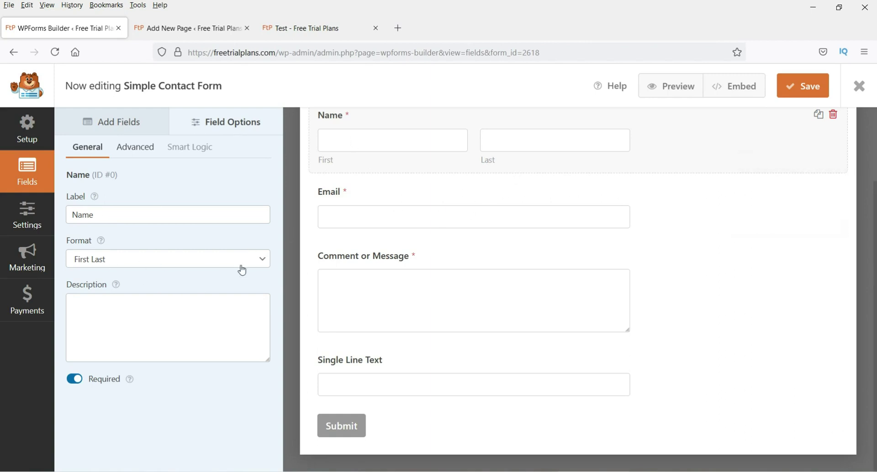
left_click(221, 258)
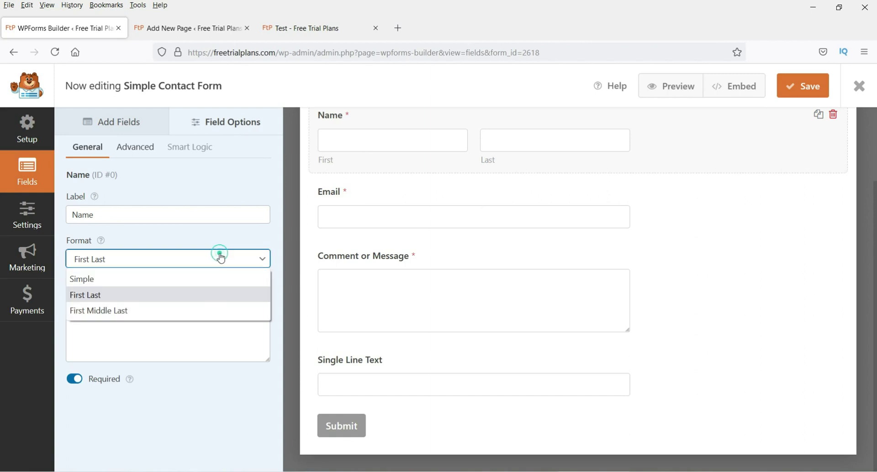
left_click(199, 282)
left_click(186, 249)
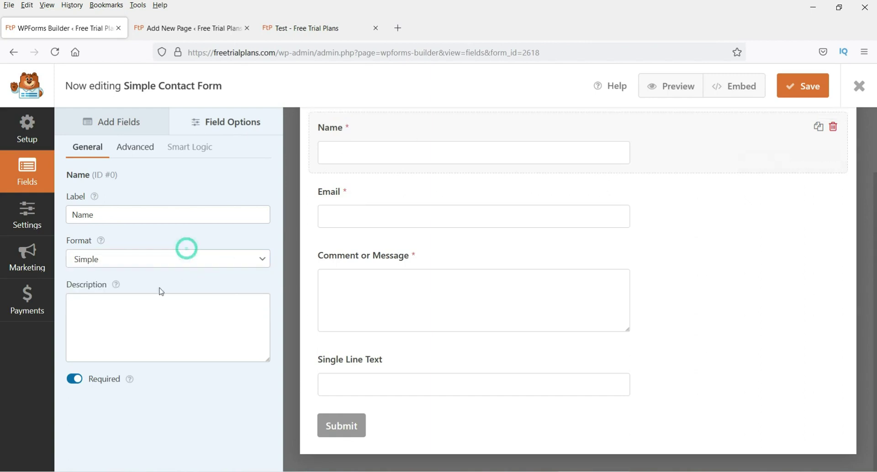
left_click(157, 258)
left_click(163, 259)
left_click(132, 310)
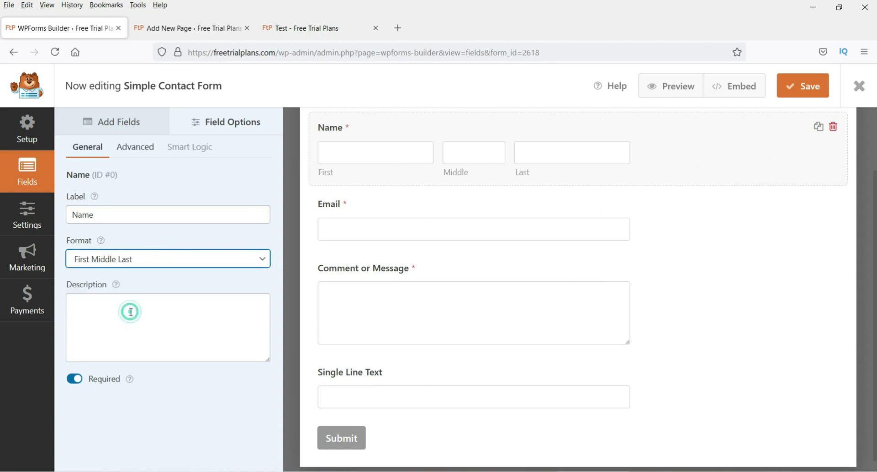
left_click(179, 256)
left_click(129, 293)
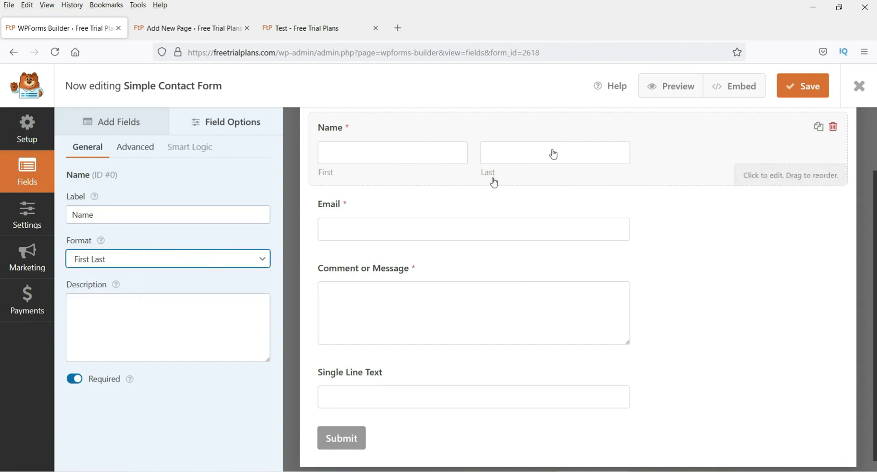
left_click(134, 331)
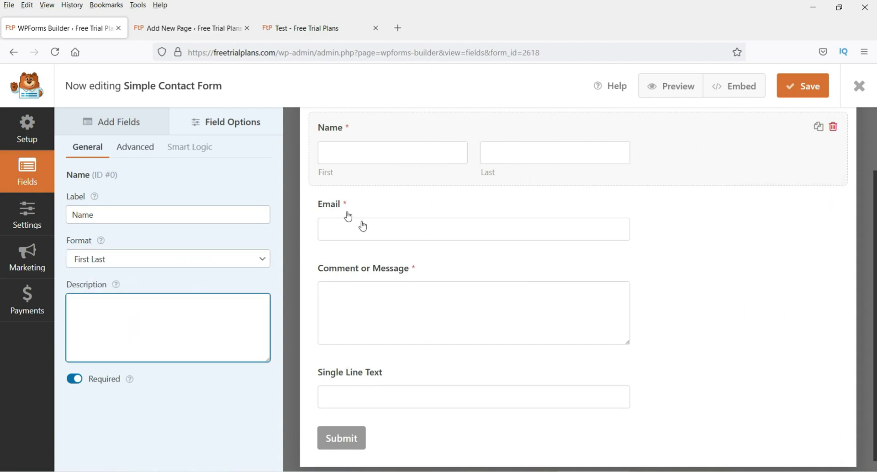
Step: Make the Name field Large with First and Last placeholders
left_click(137, 148)
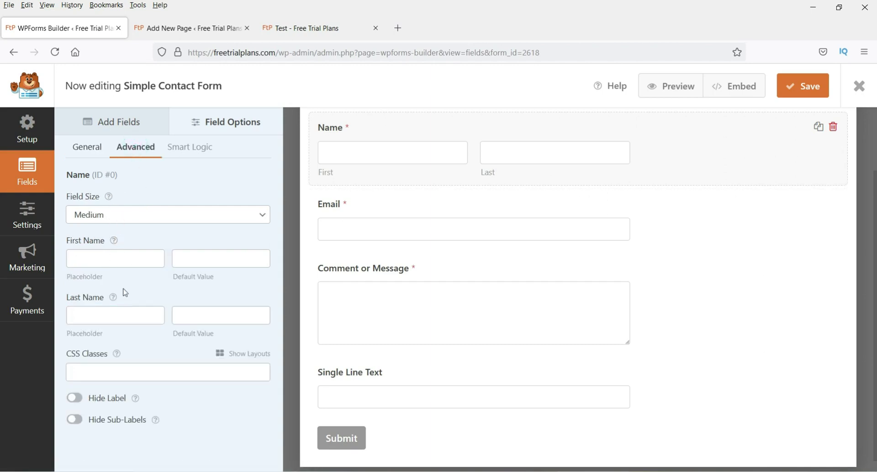
left_click(143, 219)
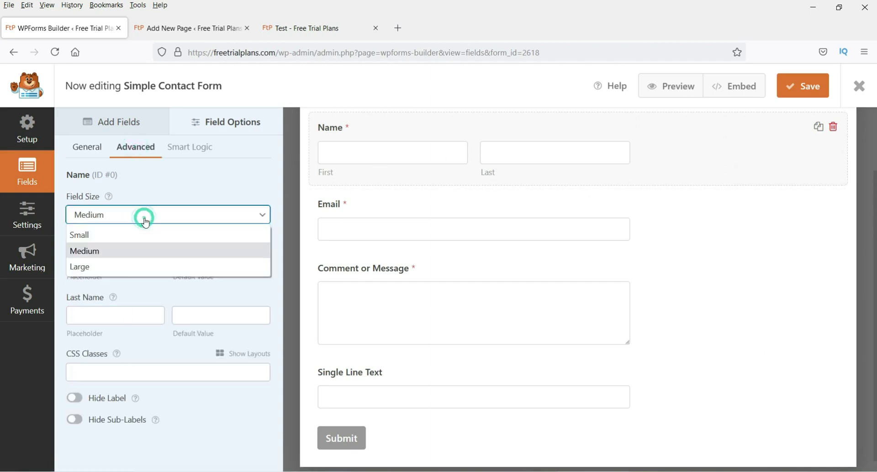
left_click(131, 270)
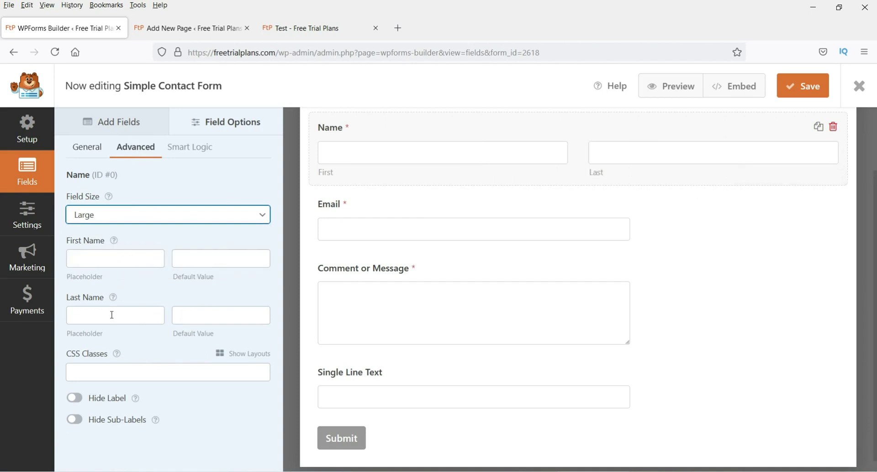
left_click(96, 252)
type("First")
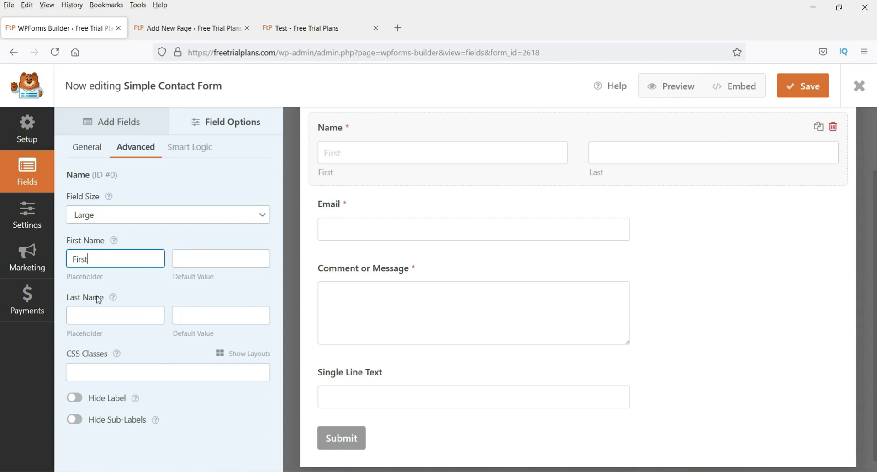
left_click(89, 322)
type("Last")
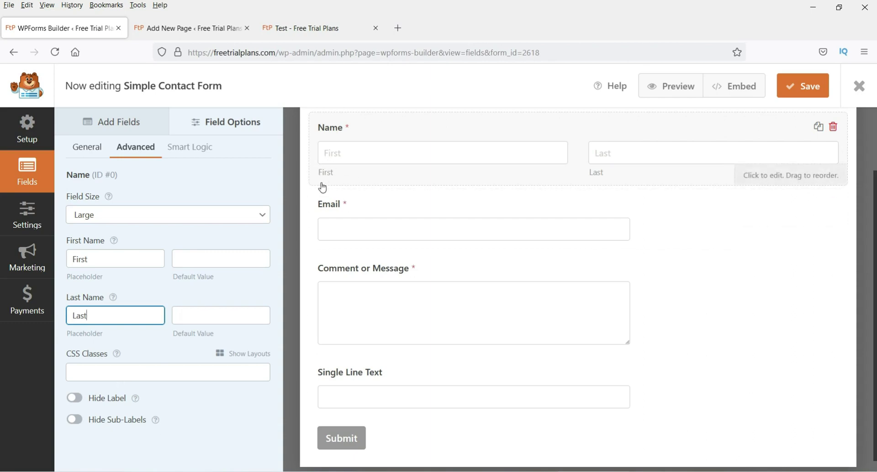
Step: Turn on Hide Sub-Labels for the Name field, keeping its main label visible
left_click(73, 399)
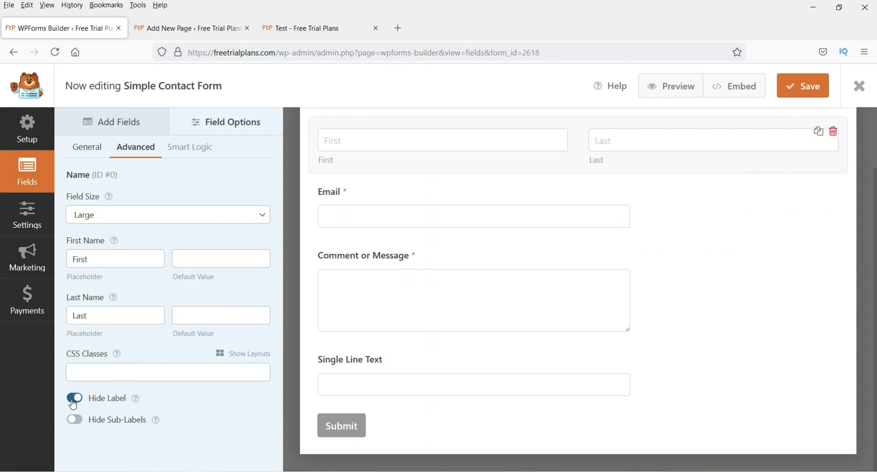
left_click(73, 399)
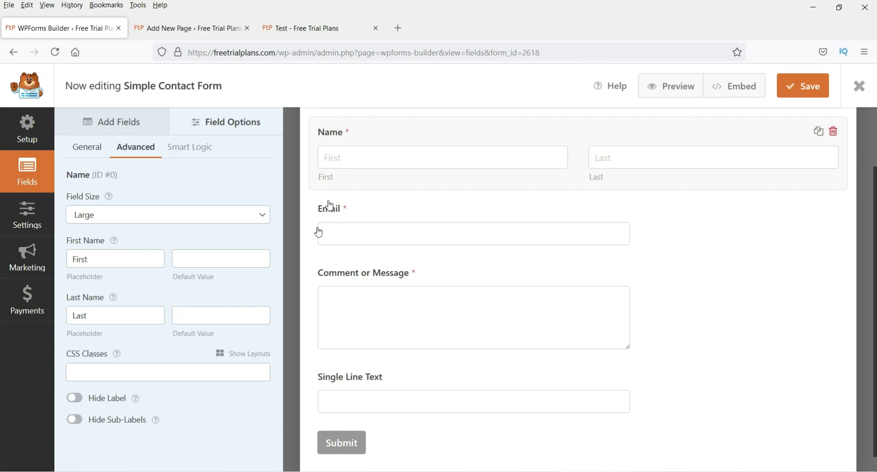
left_click(77, 425)
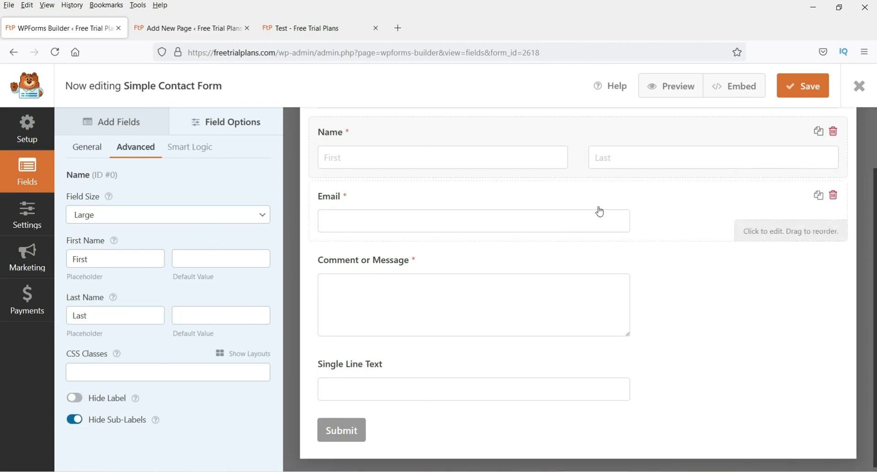
left_click(74, 425)
left_click(73, 423)
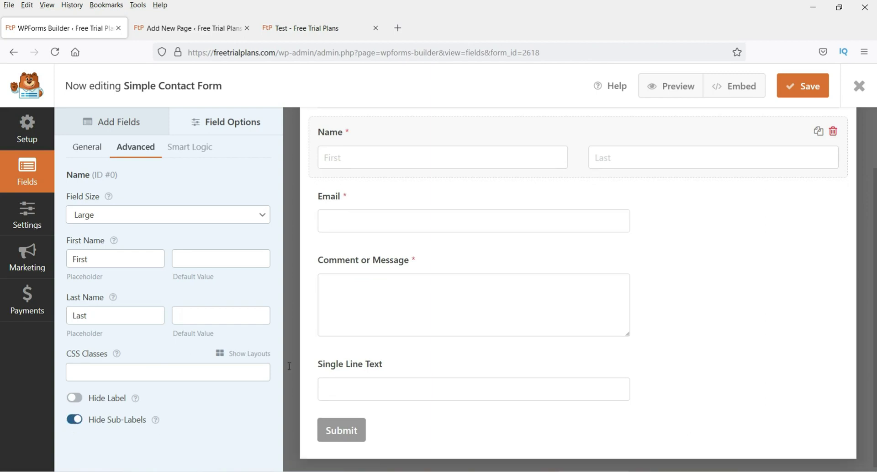
left_click(428, 221)
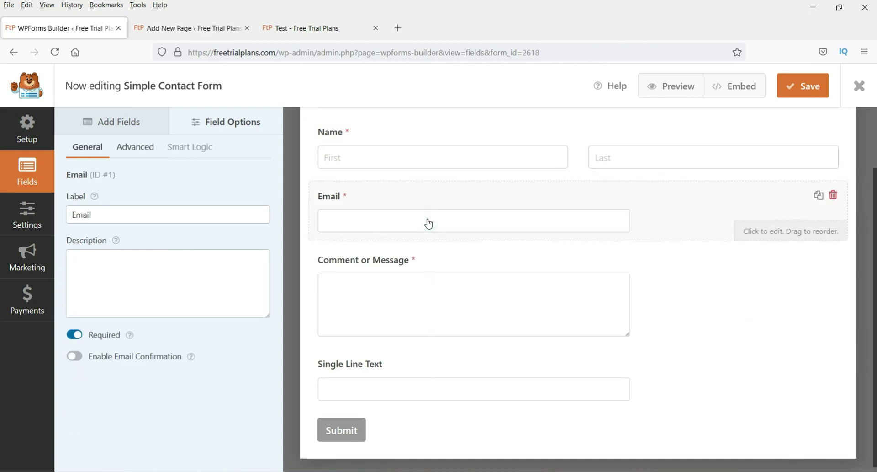
Step: Make the Email field Large with the placeholder 'Email Address'
left_click(394, 226)
left_click(134, 147)
left_click(131, 221)
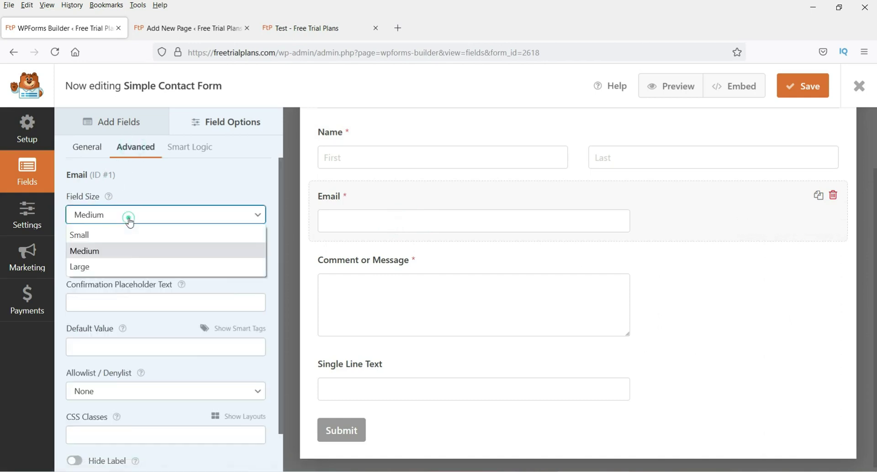
left_click(123, 265)
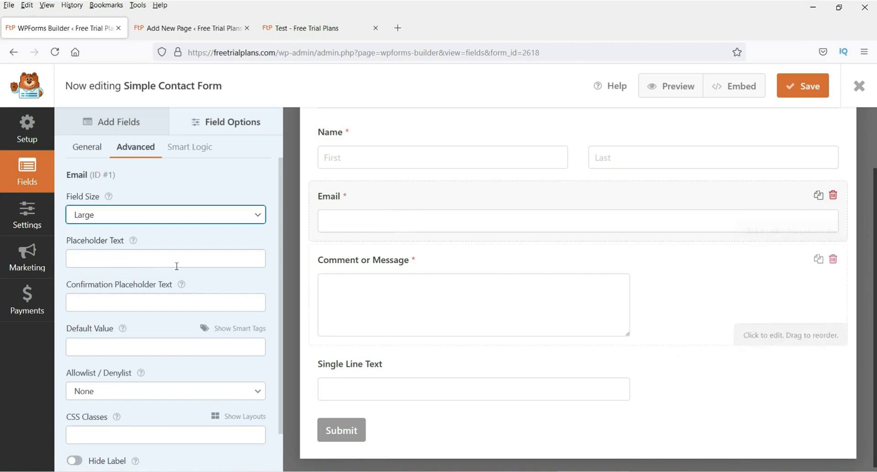
left_click(131, 255)
type("Email Address")
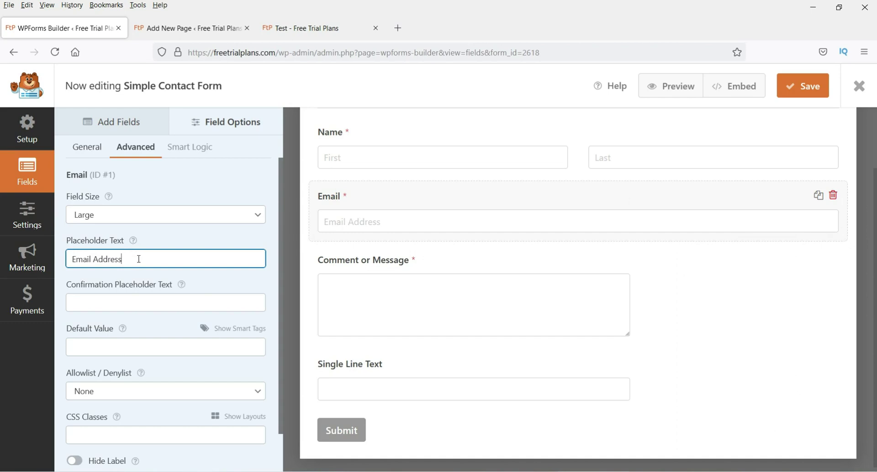
Step: Try the Email field's Hide Label option and leave the label showing
scroll(146, 264, "down", 1)
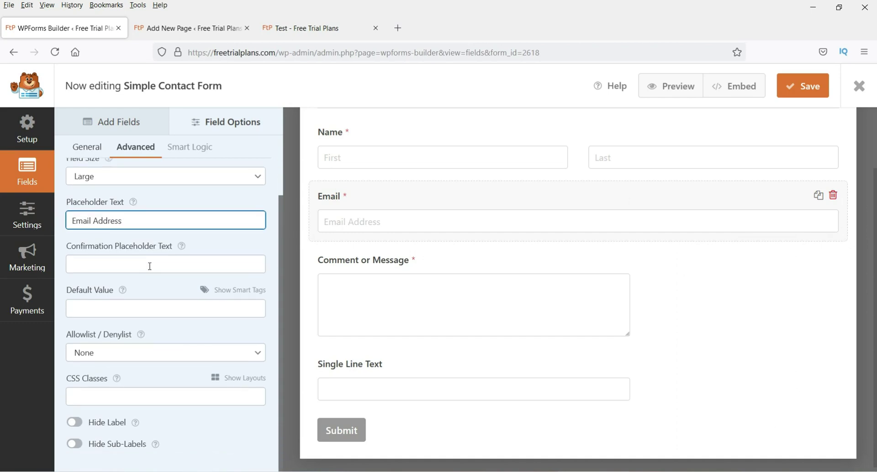
left_click(183, 251)
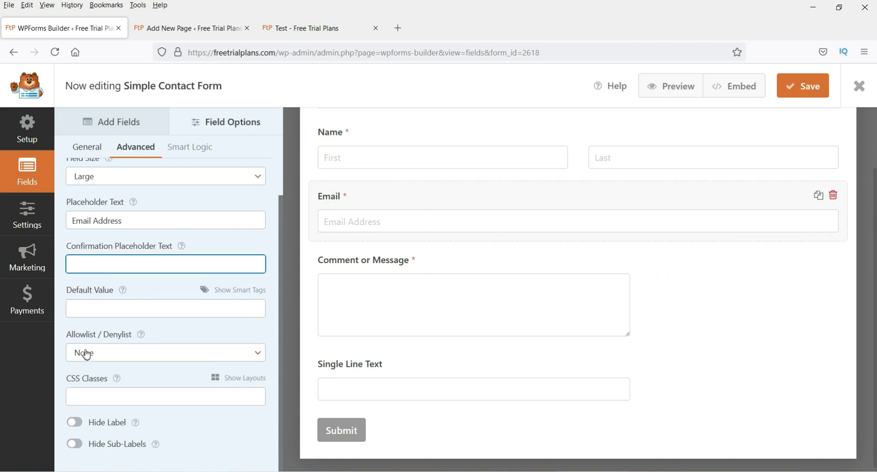
left_click(75, 422)
left_click(77, 426)
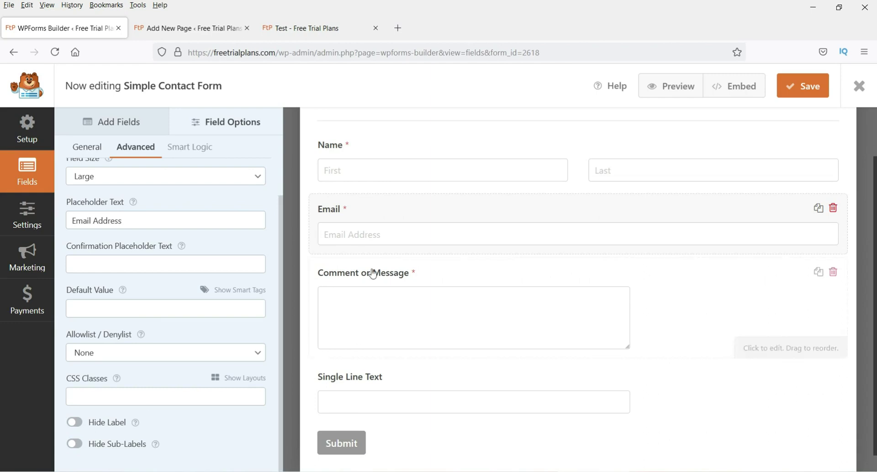
left_click(235, 122)
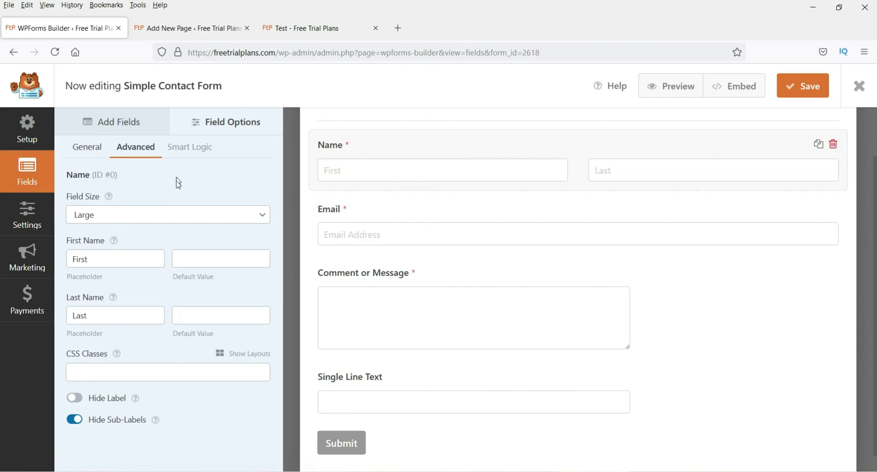
left_click(403, 311)
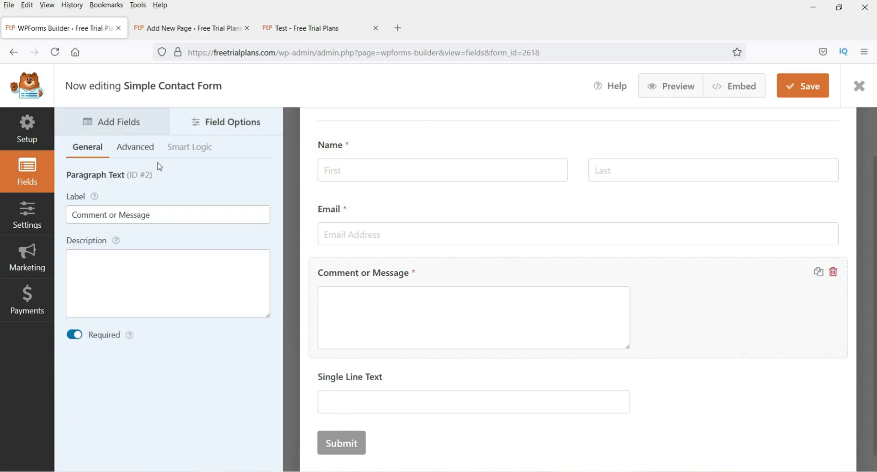
Step: Keep the Comment or Message box Medium and set its placeholder to 'Enter your comments here.'
left_click(142, 147)
left_click(107, 219)
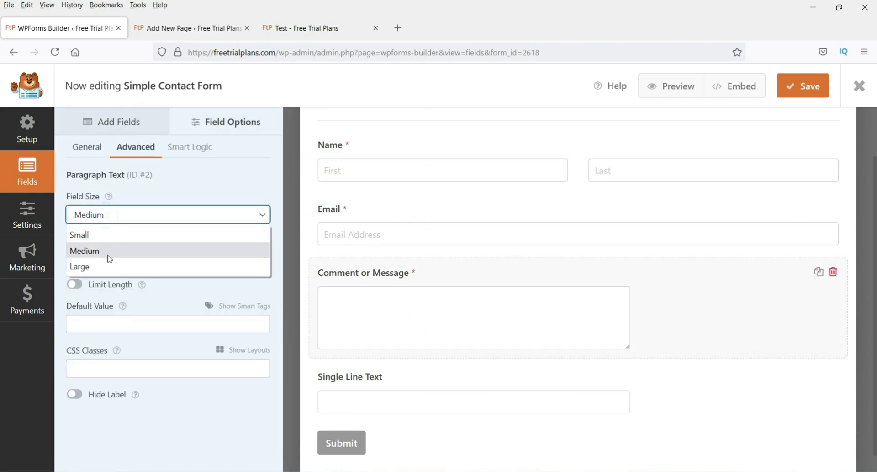
left_click(109, 268)
scroll(562, 329, "down", 3)
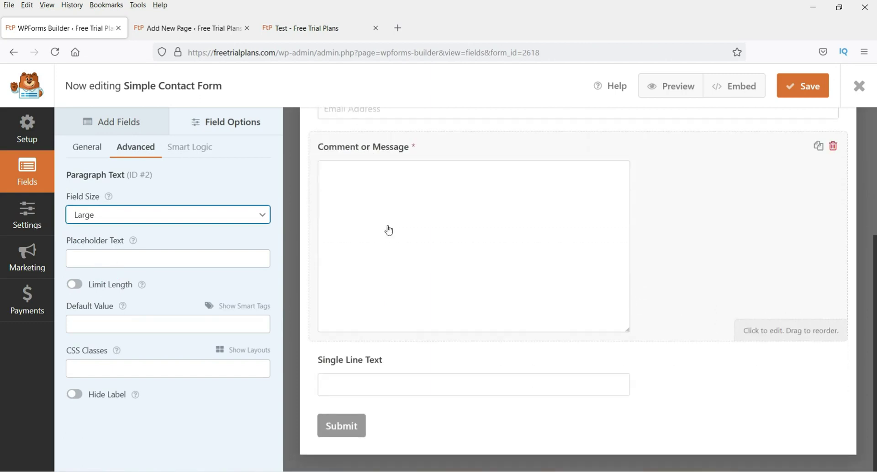
left_click(118, 222)
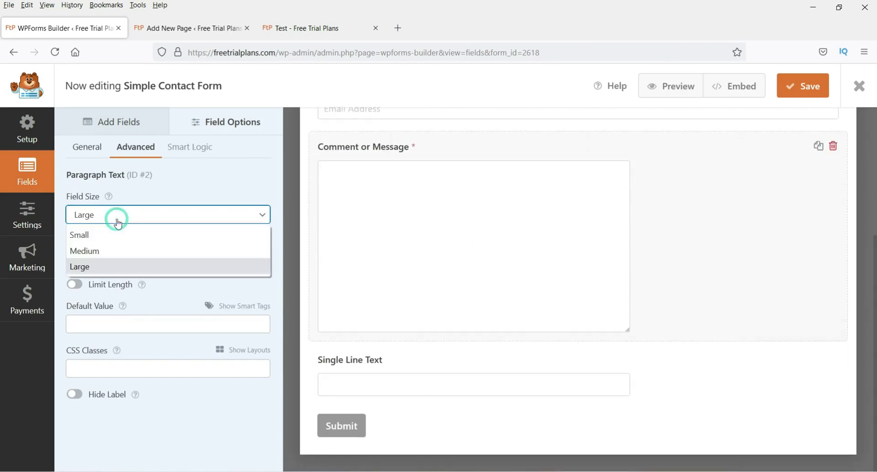
left_click(117, 251)
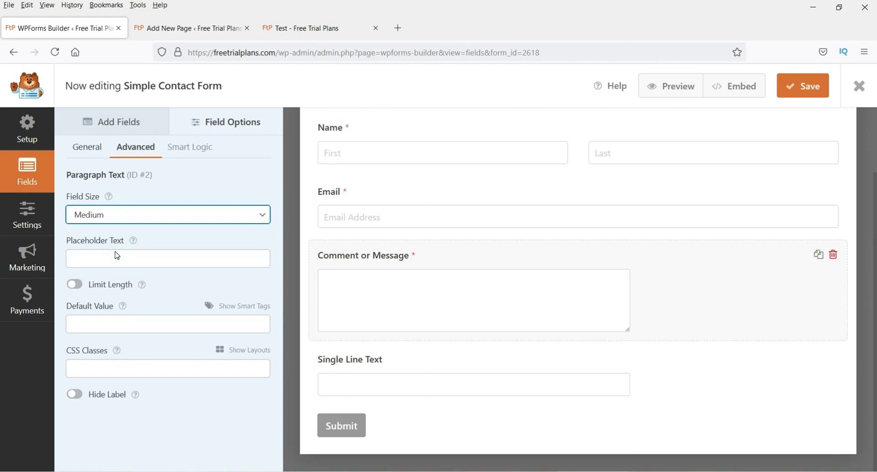
left_click(116, 259)
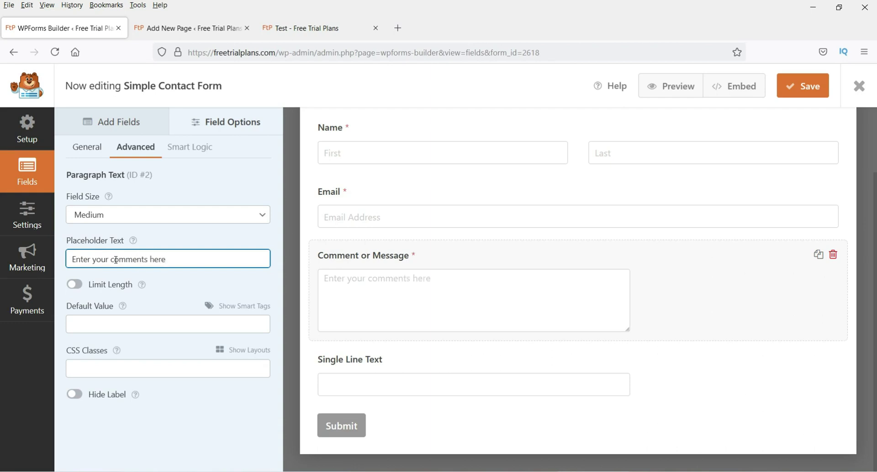
Step: Leave the Comment or Message label visible and delete the Single Line Text field
left_click(75, 394)
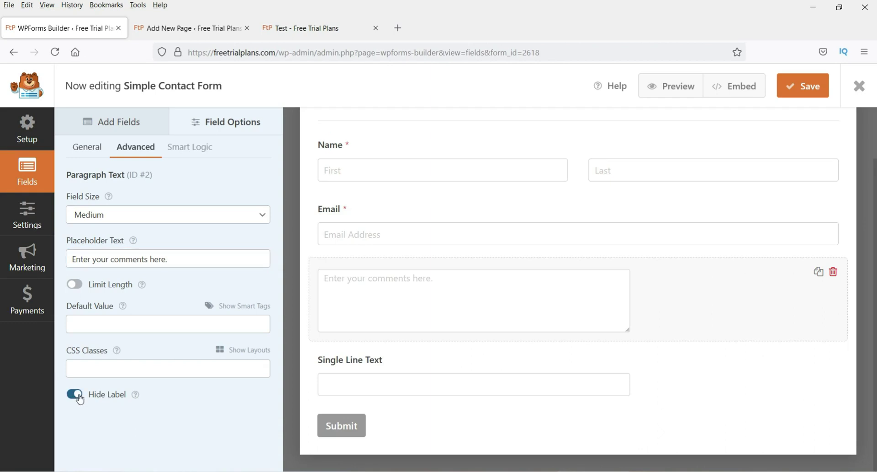
left_click(75, 394)
left_click(472, 398)
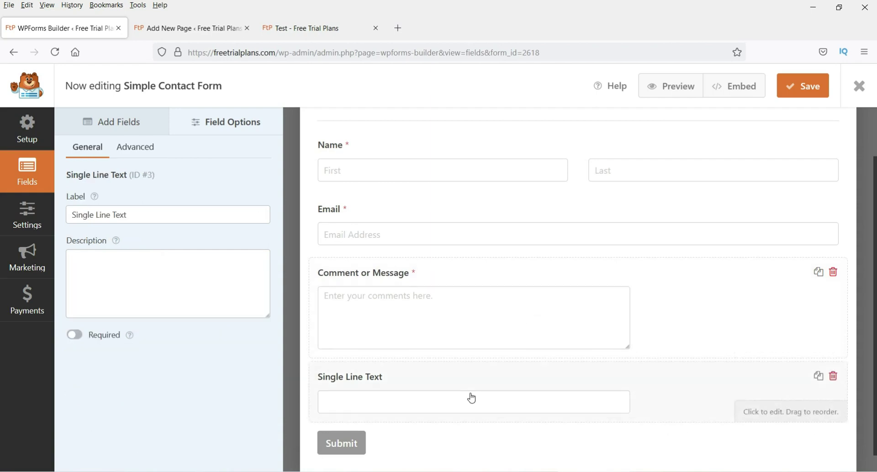
scroll(472, 397, "down", 1)
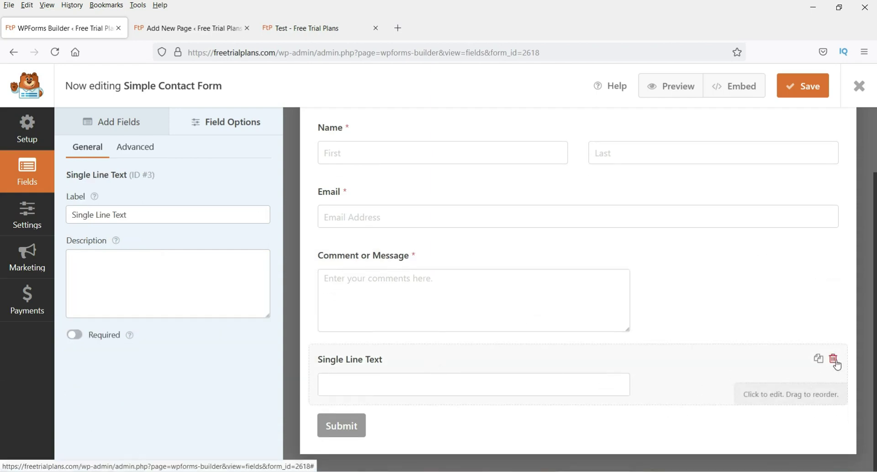
left_click(834, 359)
left_click(410, 309)
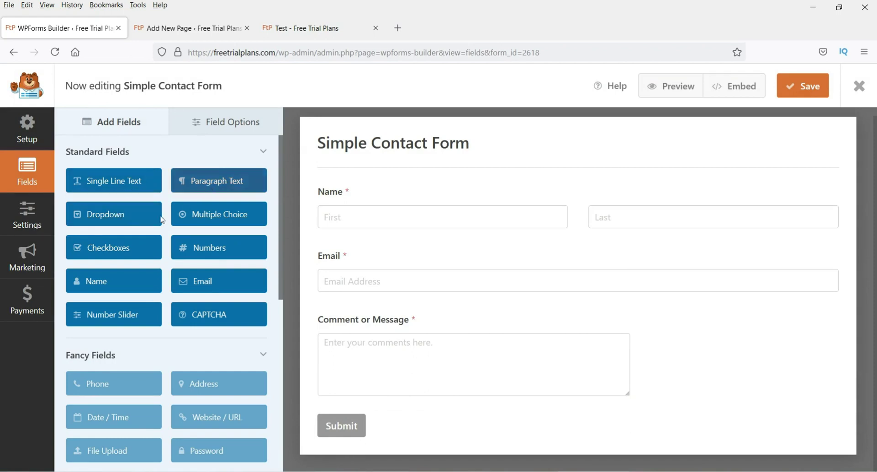
Step: Add a Dropdown field below Comment or Message and replace its three choices with first names
left_click_drag(112, 217, 99, 213)
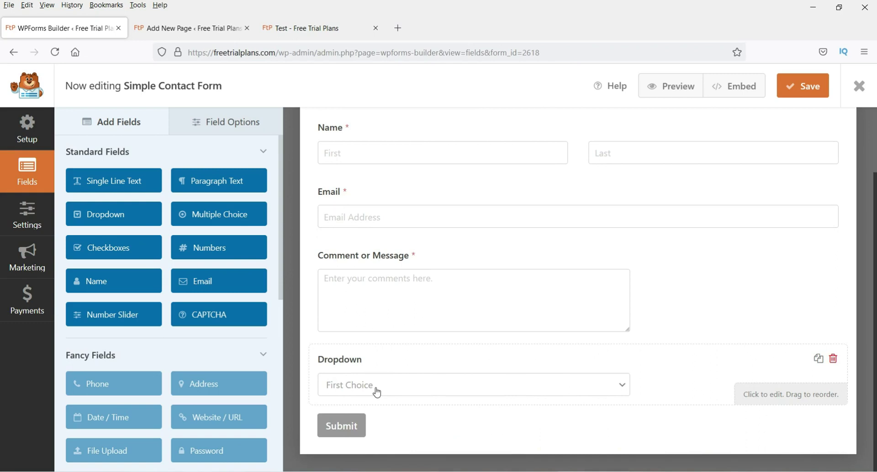
left_click(480, 391)
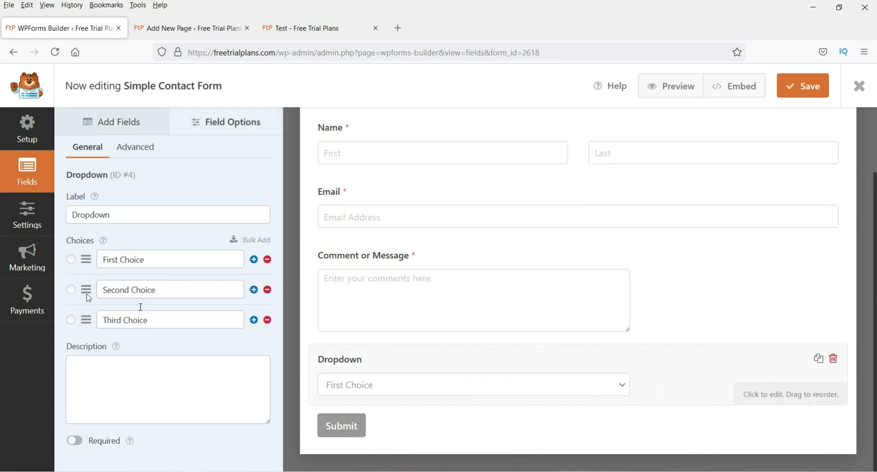
triple_click(158, 260)
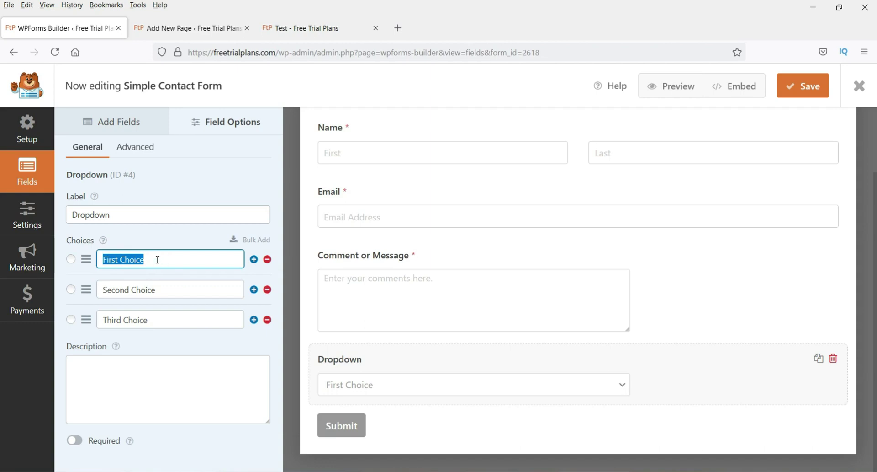
type("Aishwarya")
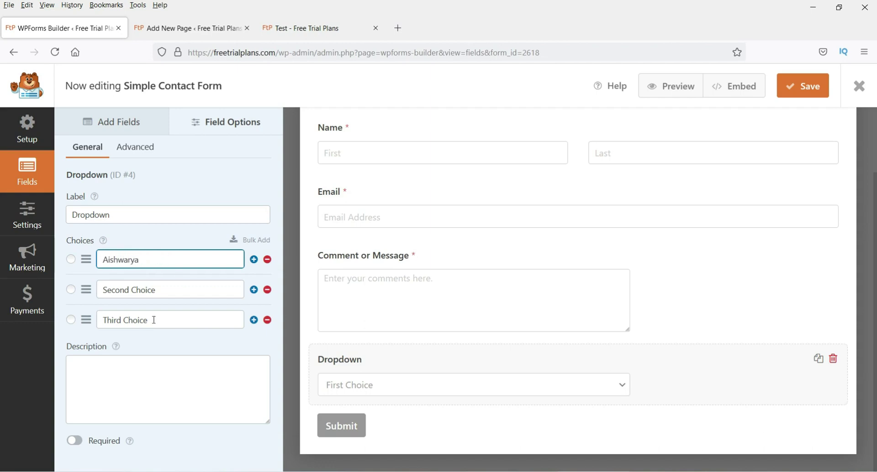
triple_click(153, 293)
type("Madhuri")
triple_click(133, 319)
type("Dipika")
left_click(163, 353)
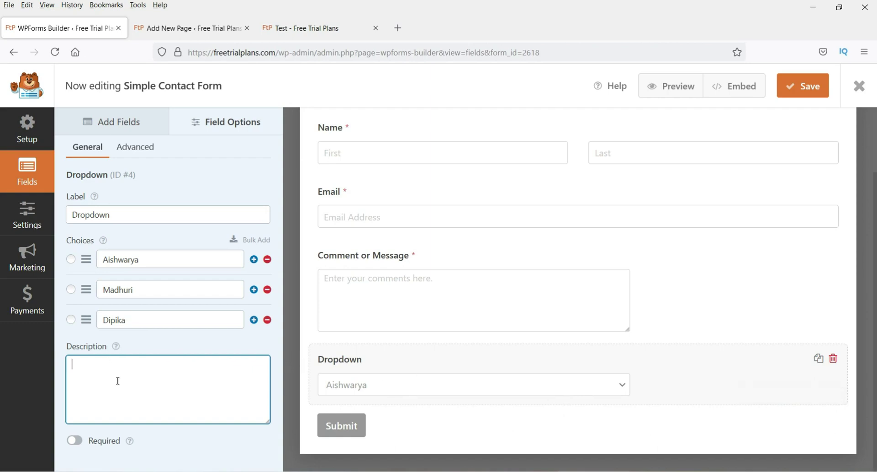
Step: Try the Modern style on the Dropdown, then set it back to Classic
left_click(139, 150)
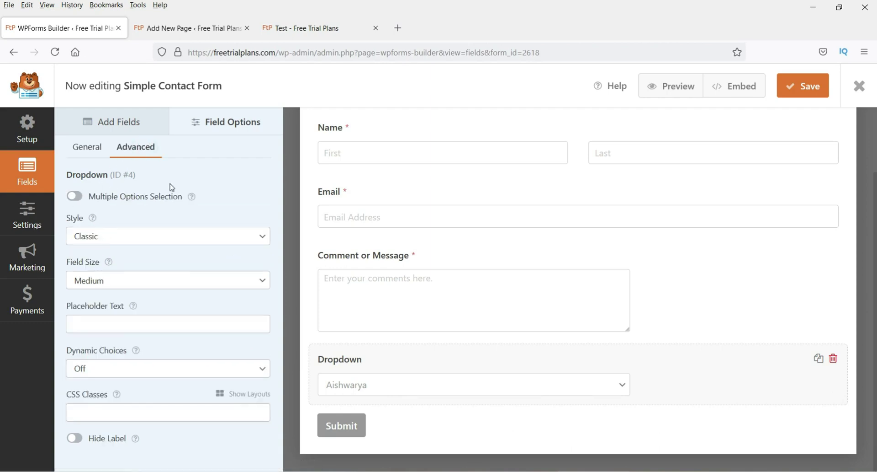
left_click(122, 236)
left_click(122, 273)
left_click(141, 235)
left_click(141, 252)
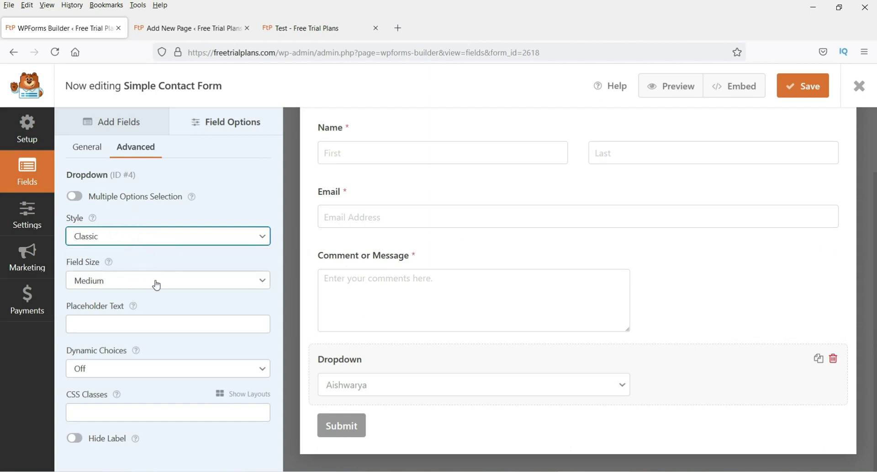
left_click(90, 156)
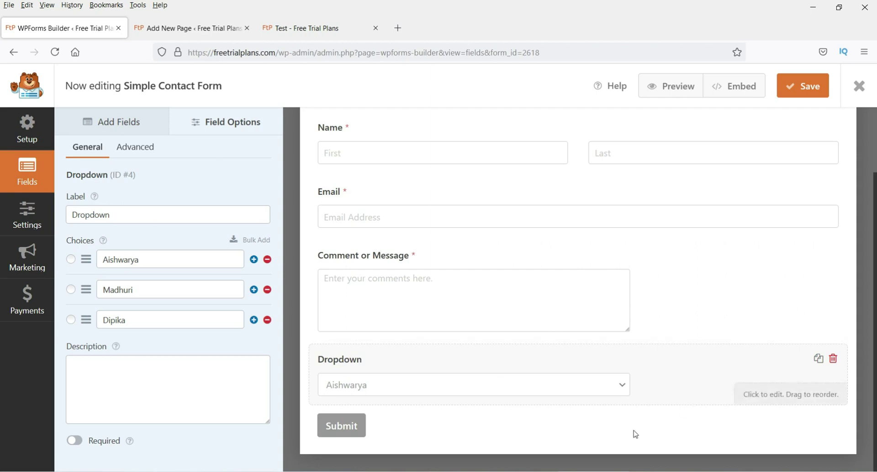
left_click(118, 123)
Step: Add a Multiple Choice field below the Dropdown with options 1, 2 and 3
left_click_drag(210, 215, 364, 400)
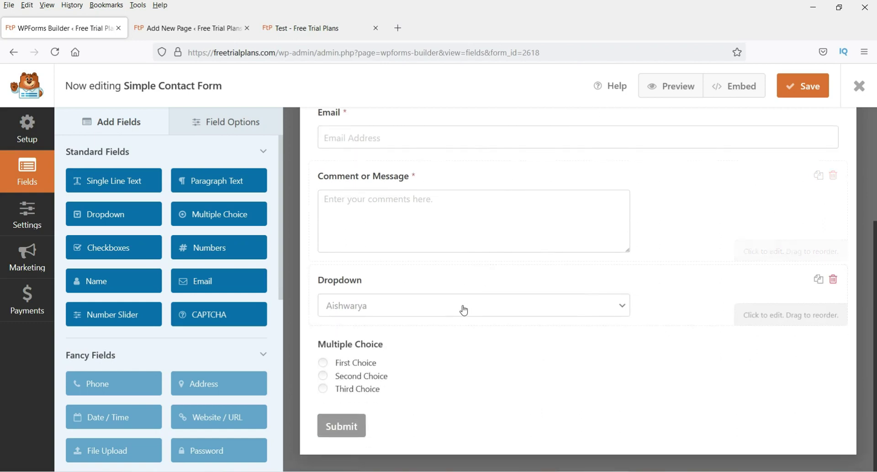
left_click(324, 375)
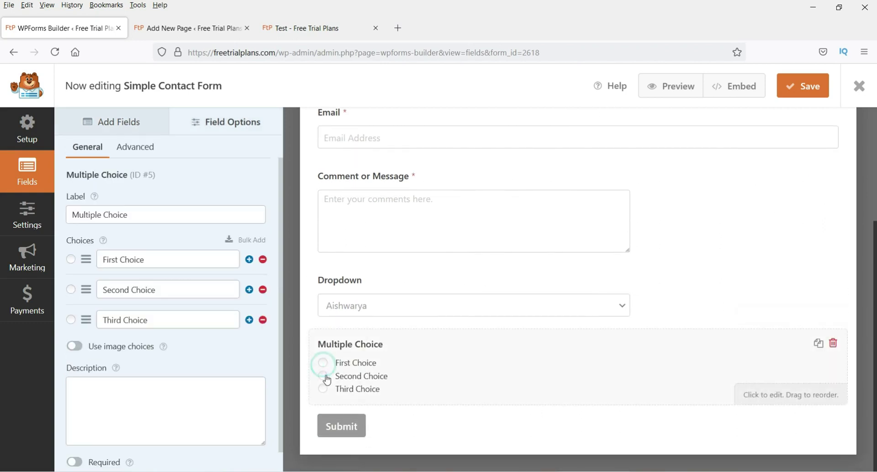
double_click(151, 253)
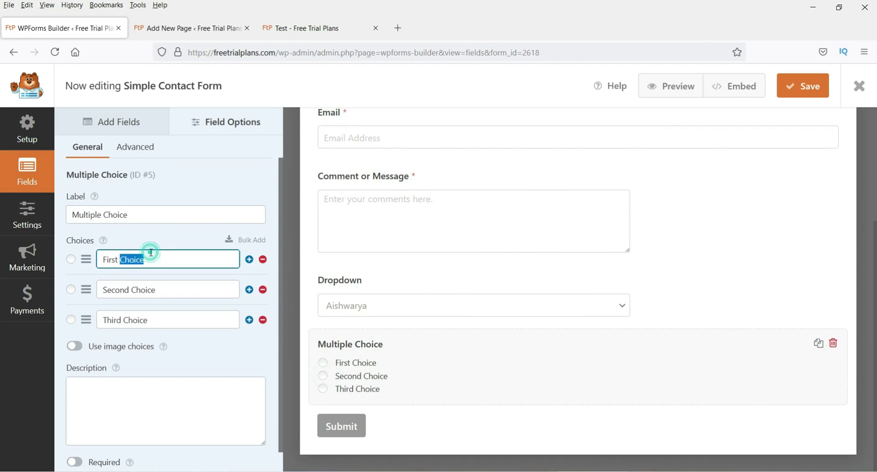
triple_click(152, 253)
type("1")
double_click(148, 286)
triple_click(149, 286)
type("2")
triple_click(156, 318)
type("3")
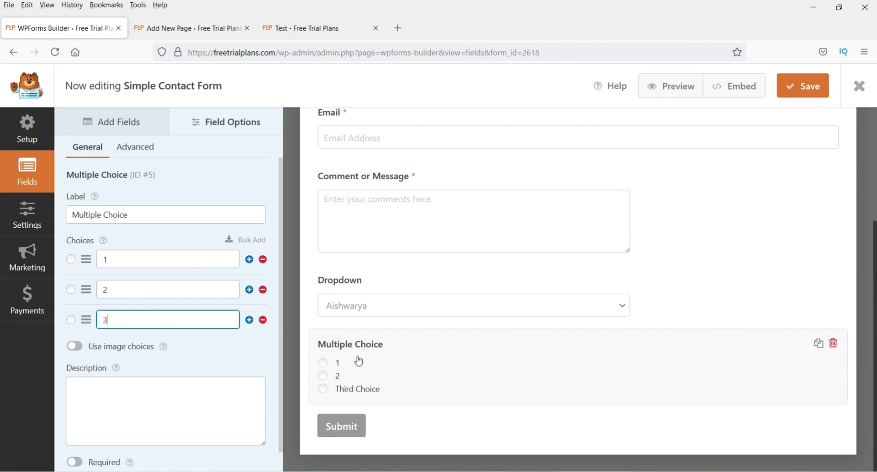
Step: Leave the Multiple Choice label unchanged after selecting its text
triple_click(153, 215)
left_click(153, 214)
triple_click(153, 215)
triple_click(152, 215)
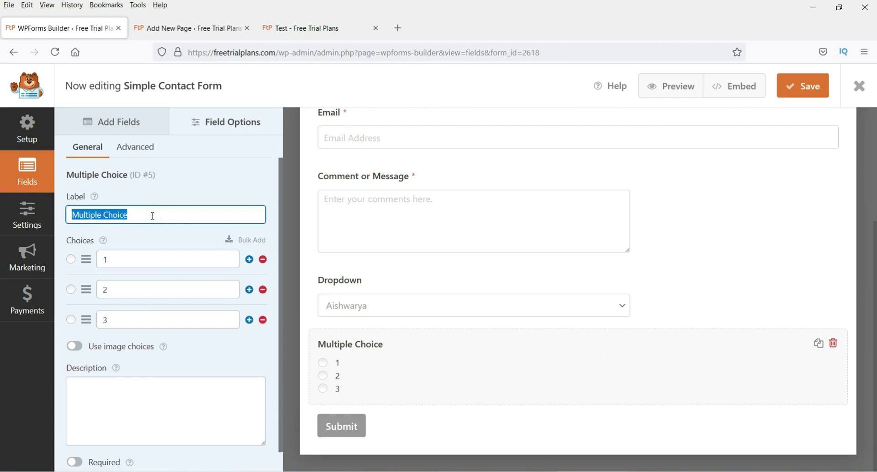
left_click(153, 215)
left_click(103, 128)
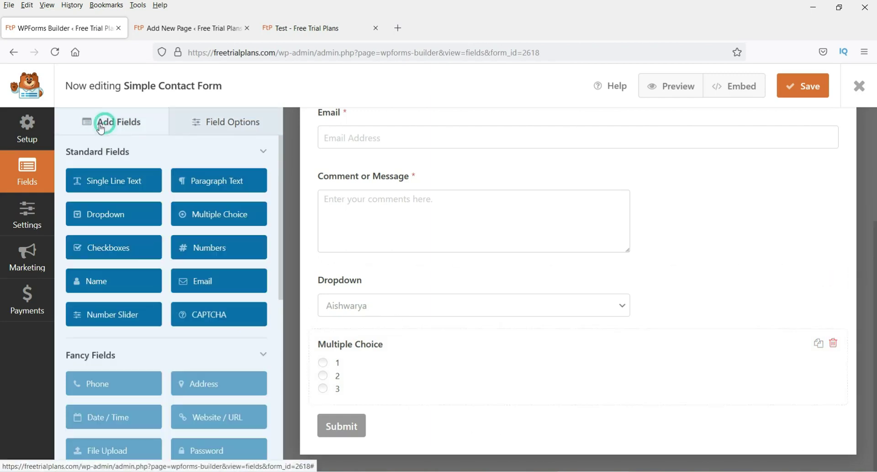
Step: Add a Checkboxes field below Multiple Choice and start editing its first option
left_click_drag(106, 250, 368, 397)
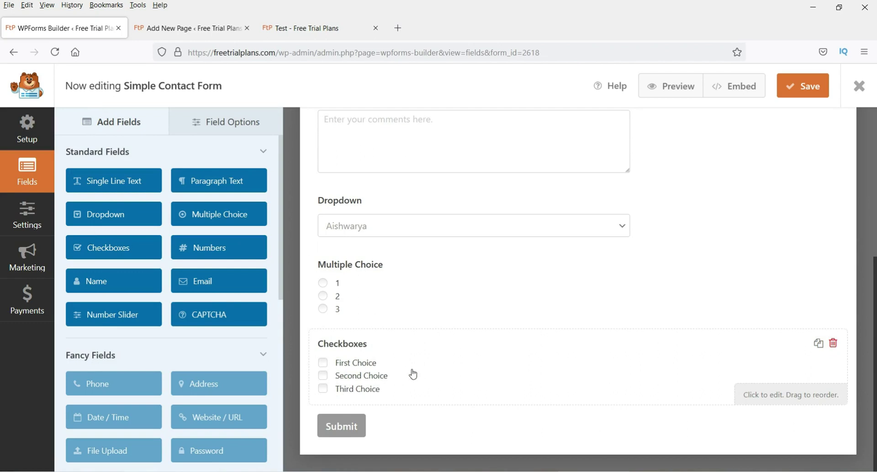
left_click(517, 374)
left_click(137, 215)
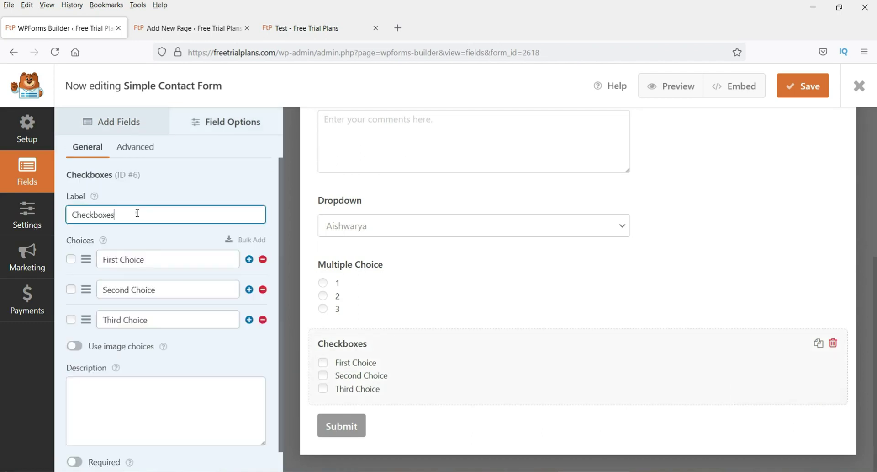
double_click(138, 213)
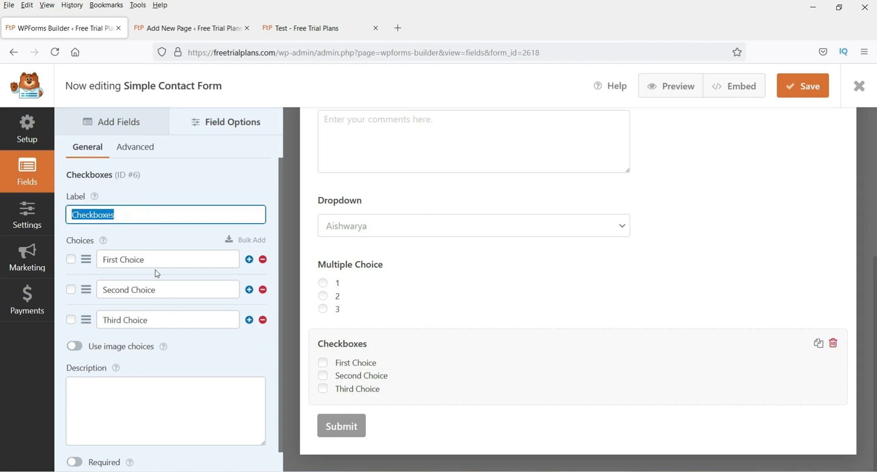
double_click(164, 258)
triple_click(165, 259)
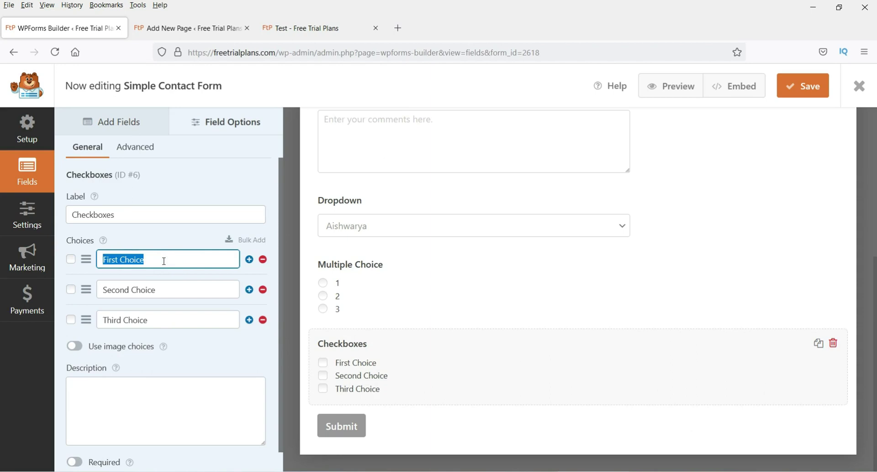
type("A")
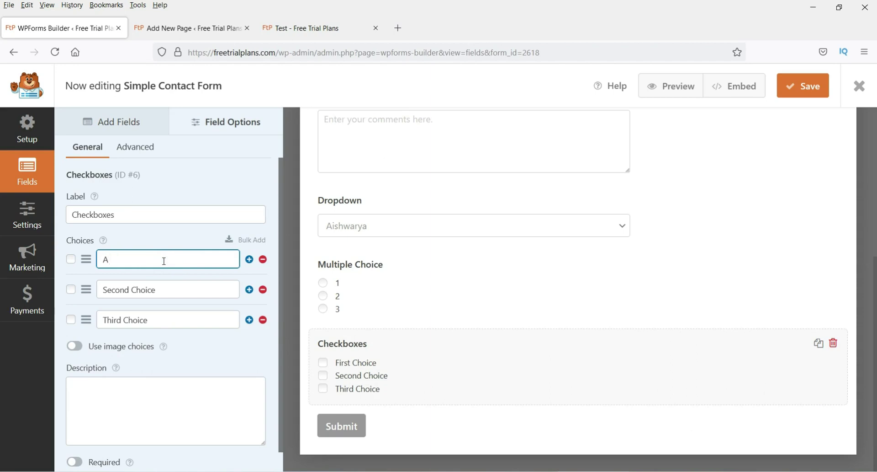
type("r")
Step: Correct the Checkboxes options so they read 1, 2 and 3
left_click(163, 283)
double_click(139, 262)
key("BackSpace")
key("Tab")
type("2")
key("Tab")
type("3")
left_click(194, 366)
scroll(204, 377, "down", 1)
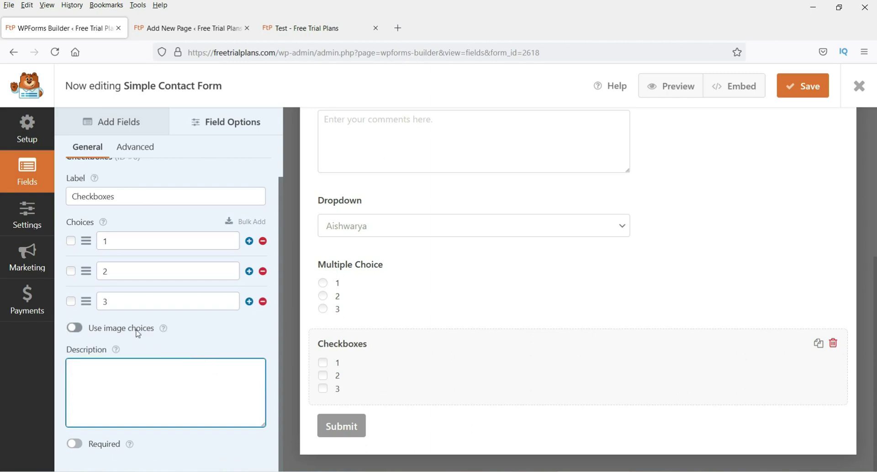
mouse_move(163, 333)
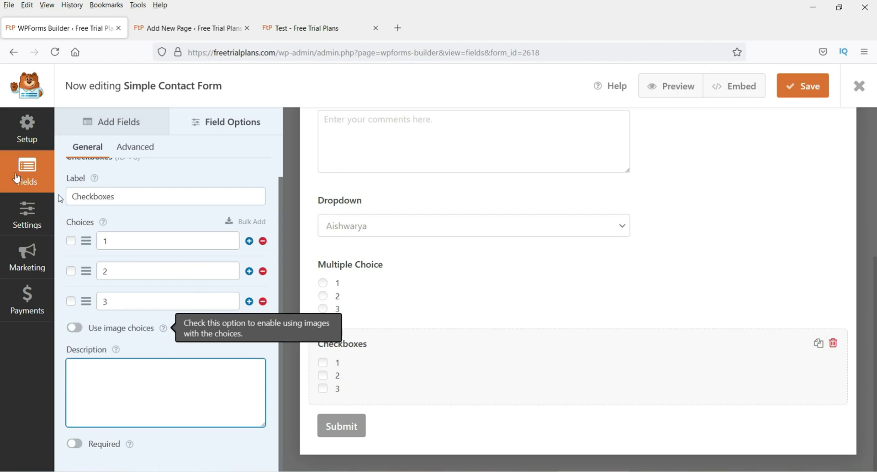
left_click(142, 121)
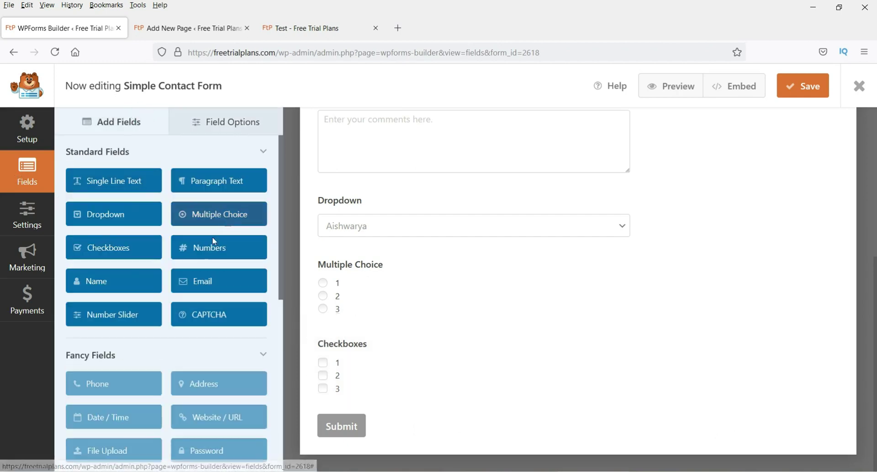
Step: Add a Numbers field below Checkboxes and view its advanced settings
left_click_drag(200, 251, 352, 384)
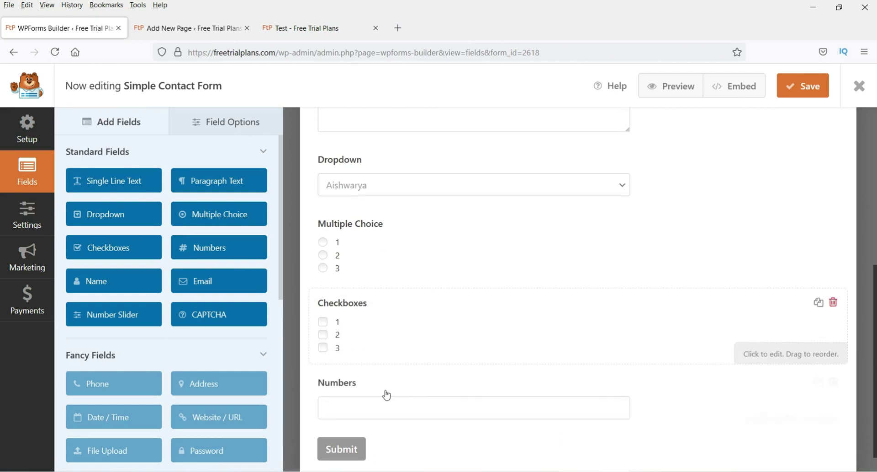
left_click(387, 411)
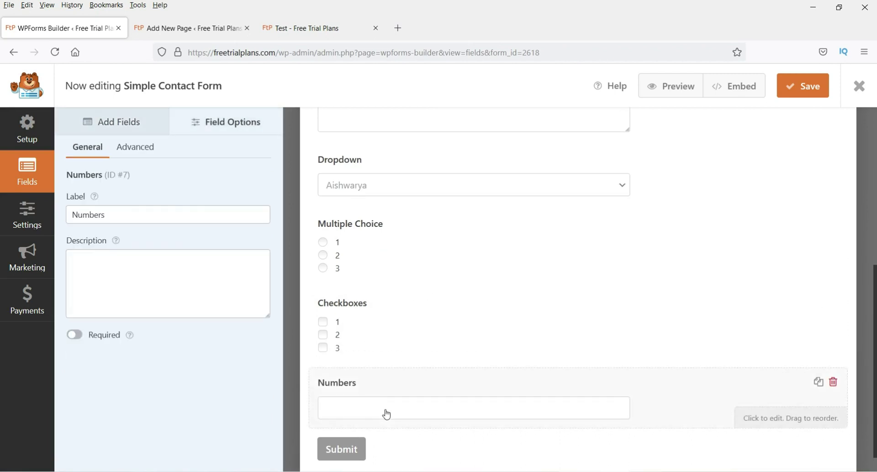
left_click(136, 148)
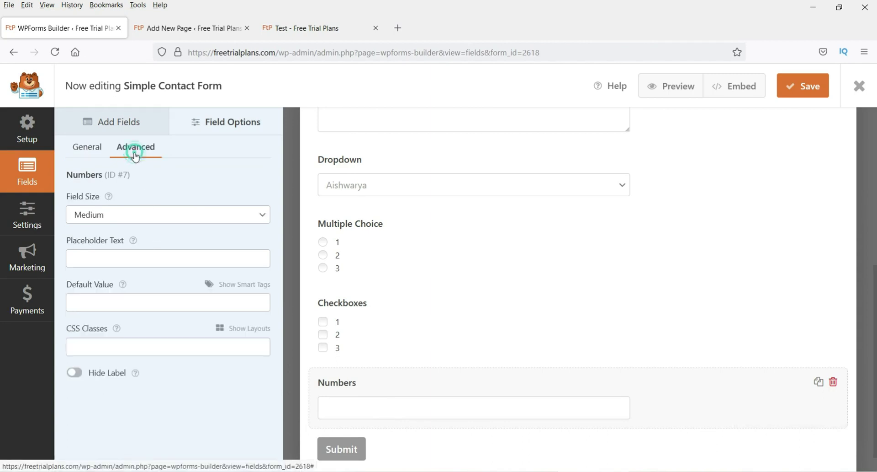
left_click(111, 304)
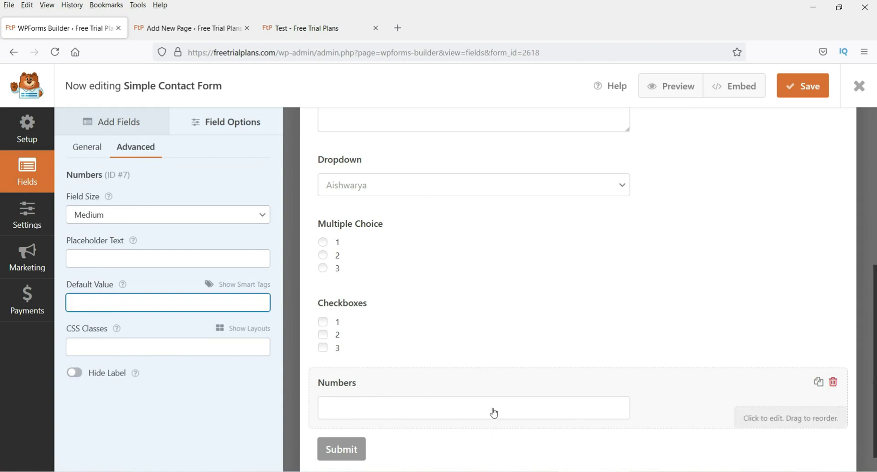
Step: Return to the Add Fields list and scroll through the Standard and Fancy Fields
left_click(103, 121)
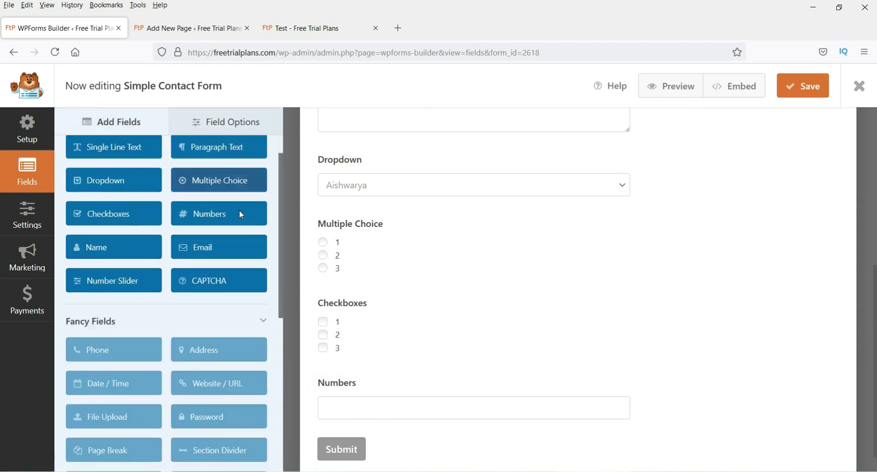
scroll(131, 220, "down", 1)
scroll(137, 205, "up", 1)
scroll(182, 196, "down", 2)
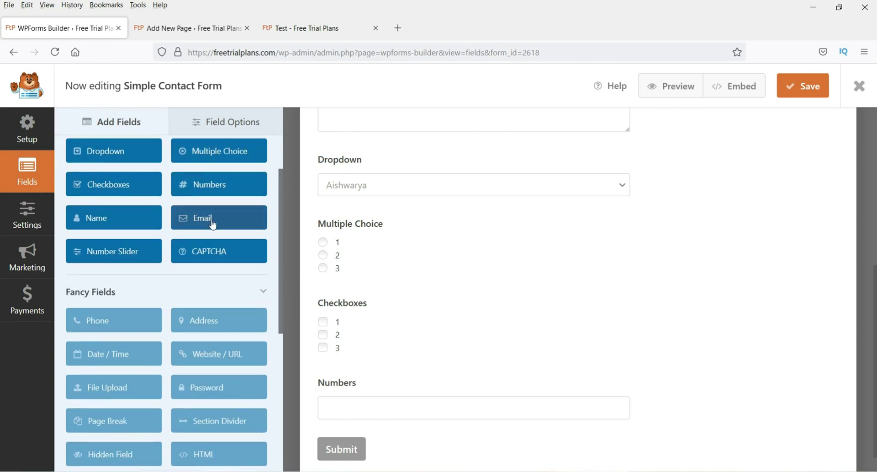
Step: Add a Number Slider below Numbers with minimum 20 and maximum 100
left_click_drag(97, 251, 354, 397)
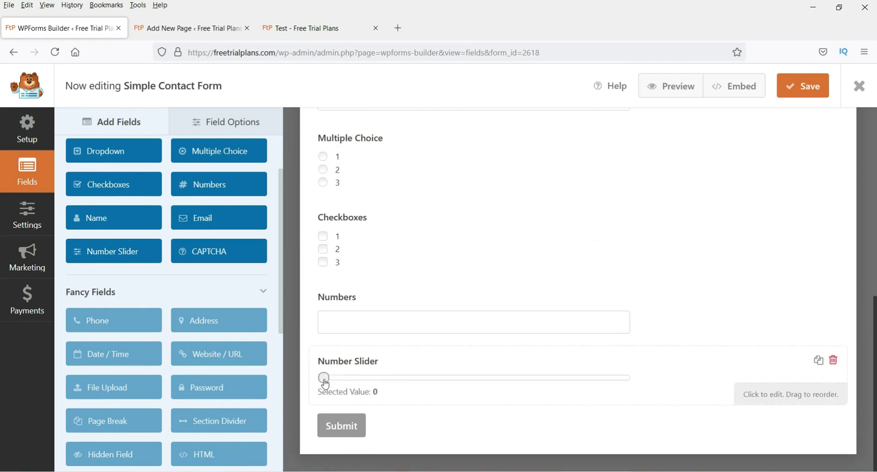
left_click(371, 385)
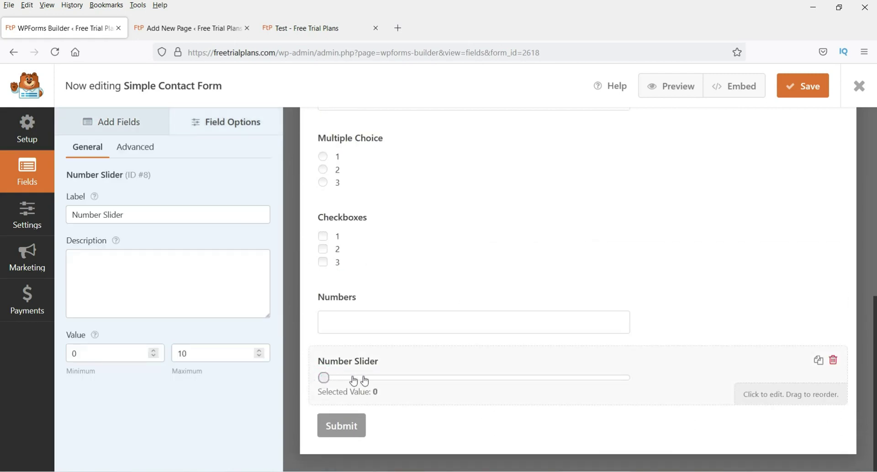
double_click(94, 354)
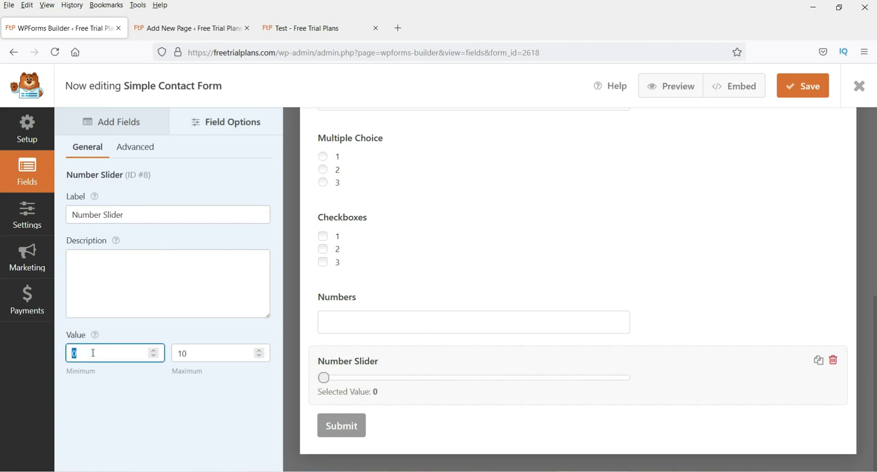
type("10")
double_click(93, 353)
type("2")
double_click(182, 353)
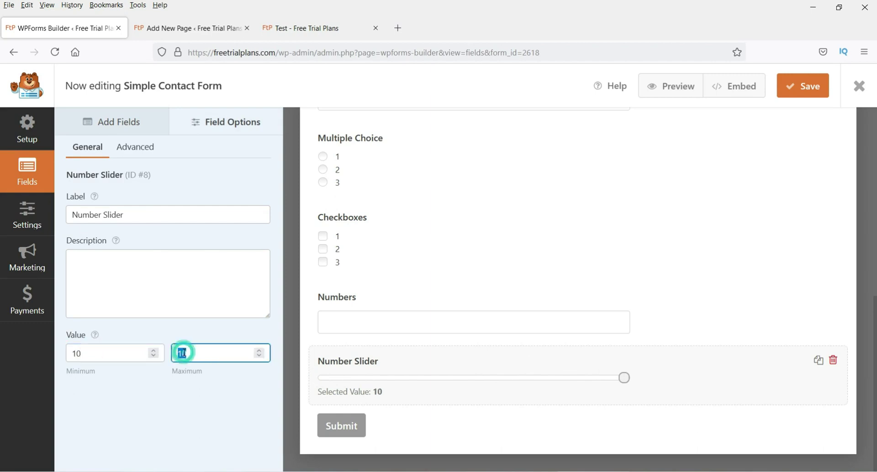
type("100")
double_click(109, 353)
type("20")
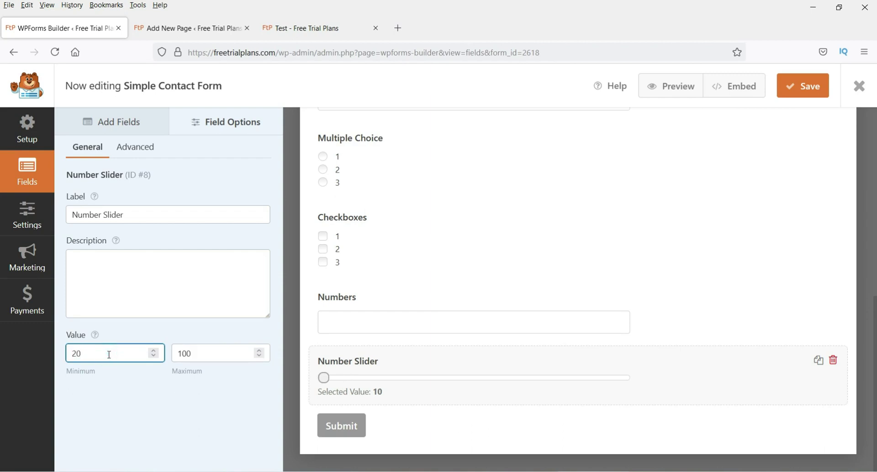
left_click(133, 413)
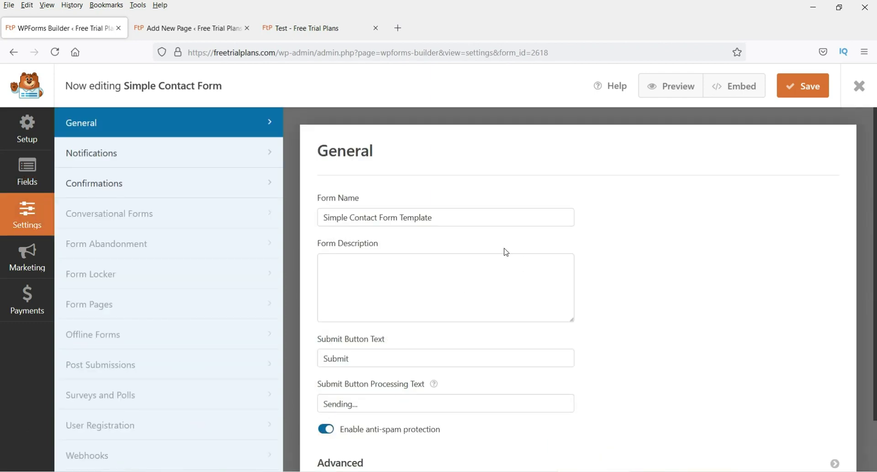
Step: Review the form name 'Simple Contact Form Template' in the General settings
scroll(506, 252, "down", 2)
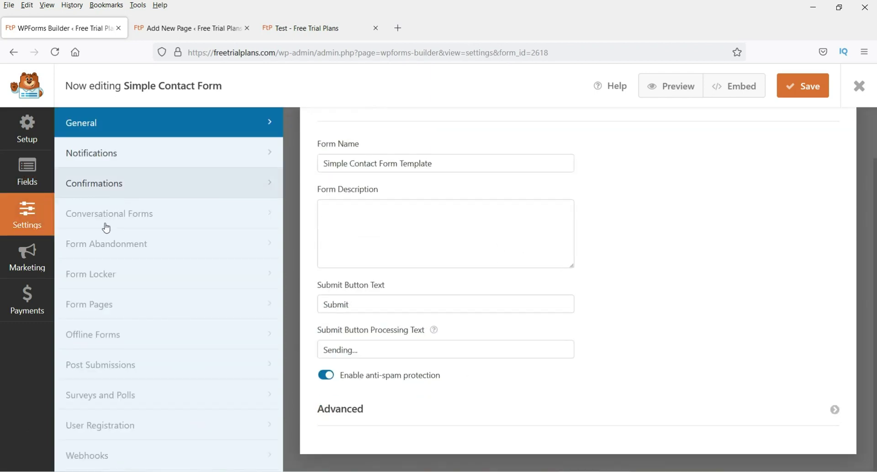
scroll(441, 232, "up", 2)
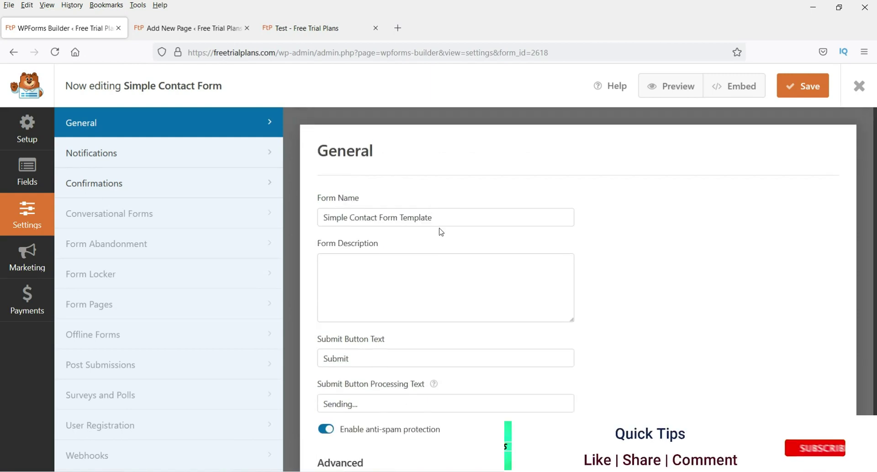
left_click(442, 215)
double_click(446, 216)
left_click(443, 215)
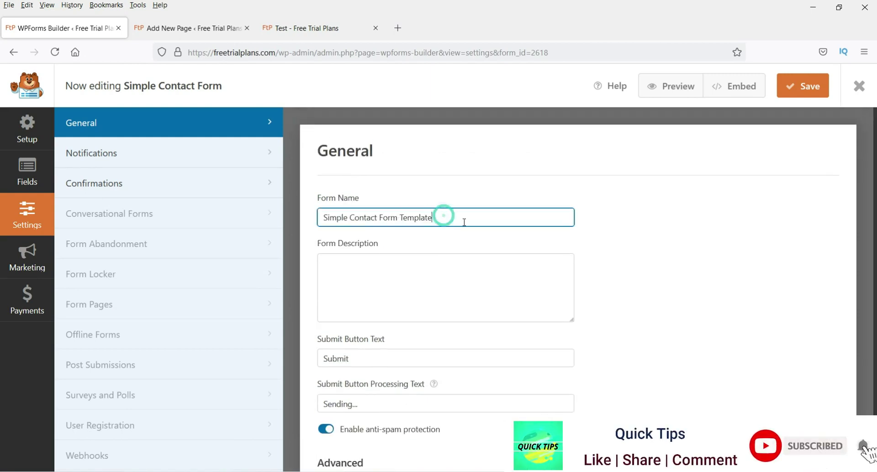
triple_click(461, 218)
double_click(442, 215)
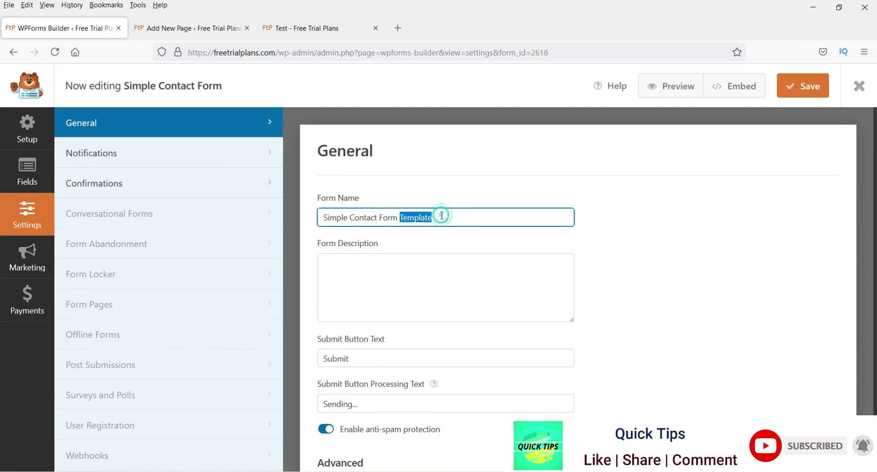
left_click(442, 215)
Step: Check the form description and submit button text, then expand the Advanced section
left_click(402, 272)
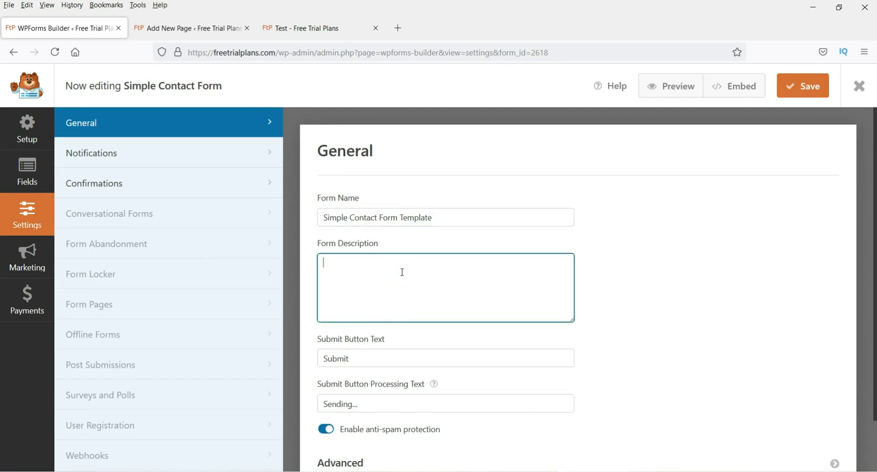
scroll(402, 271, "down", 2)
left_click(367, 306)
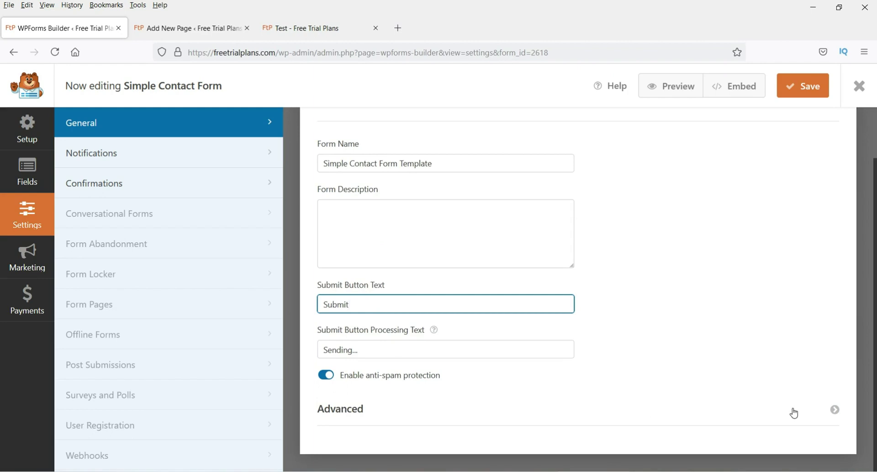
left_click(825, 418)
scroll(608, 284, "down", 3)
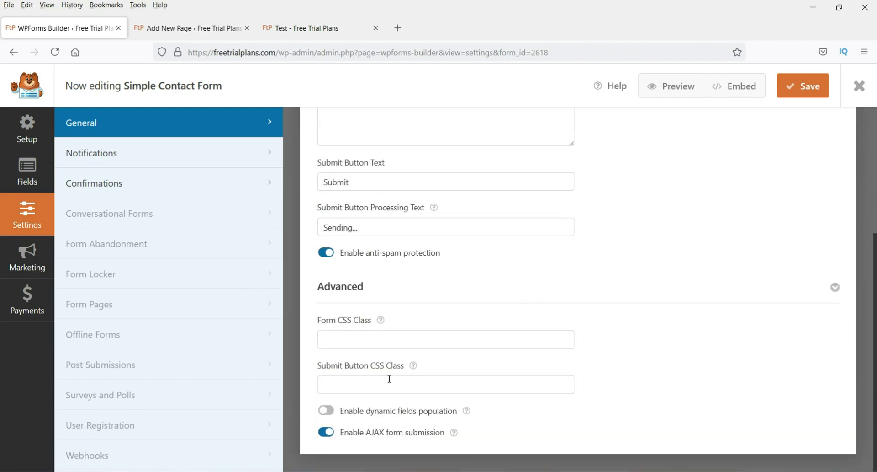
Step: Replace {admin_email} in the notification's Send To address with the site's support e-mail
left_click(117, 155)
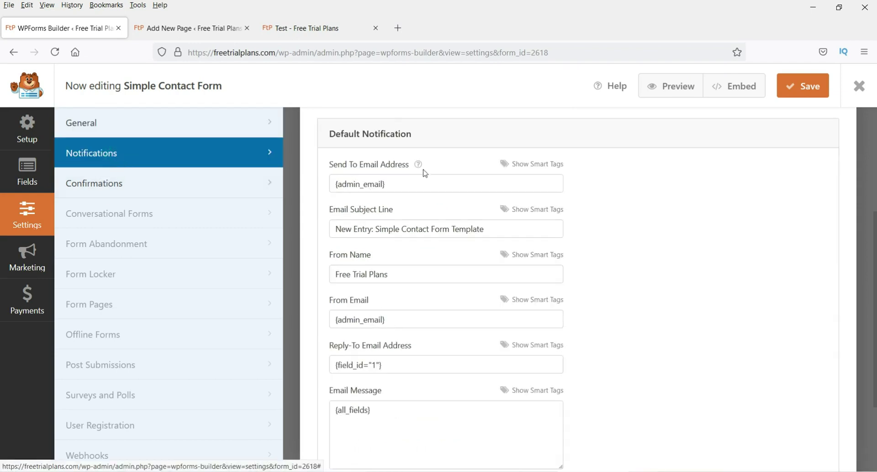
triple_click(410, 183)
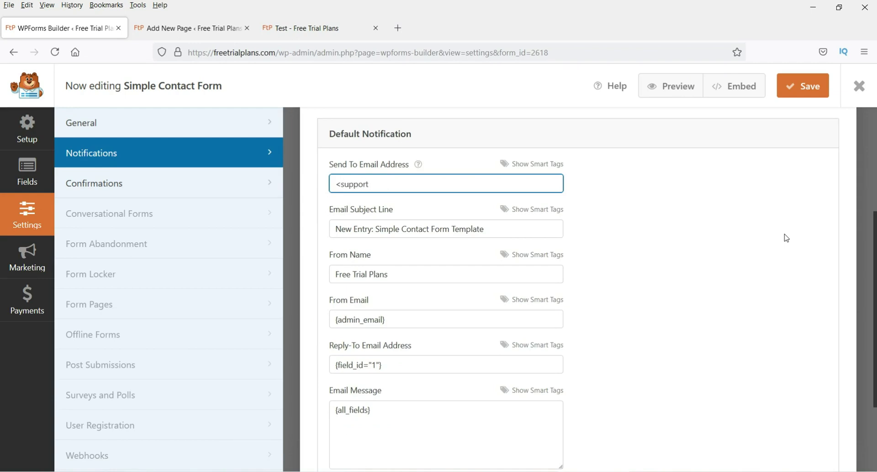
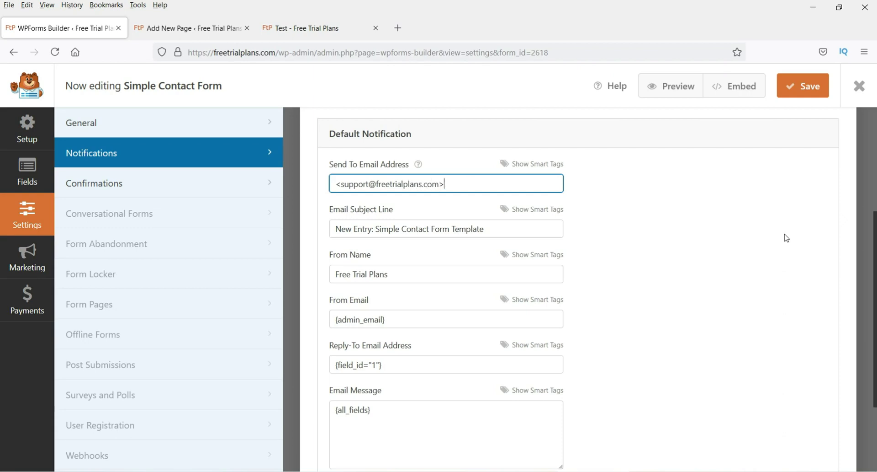
left_click(736, 315)
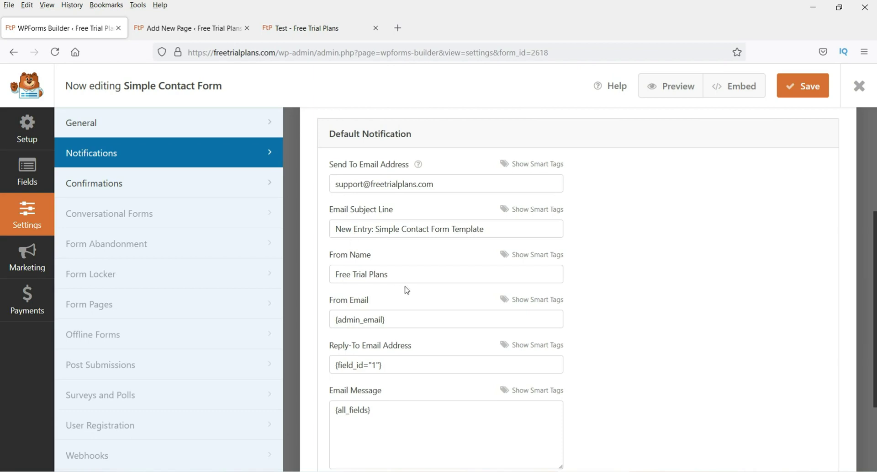
scroll(439, 274, "down", 2)
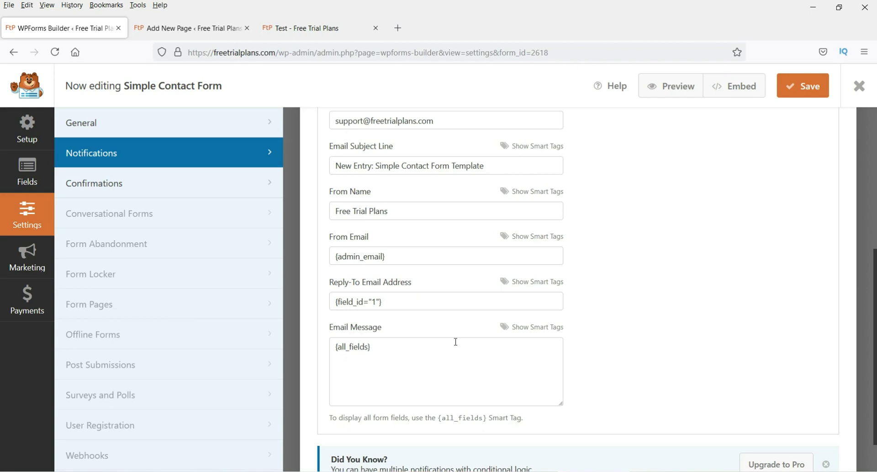
Step: Review the notification message, save the form and close the builder
left_click(383, 352)
scroll(633, 341, "down", 1)
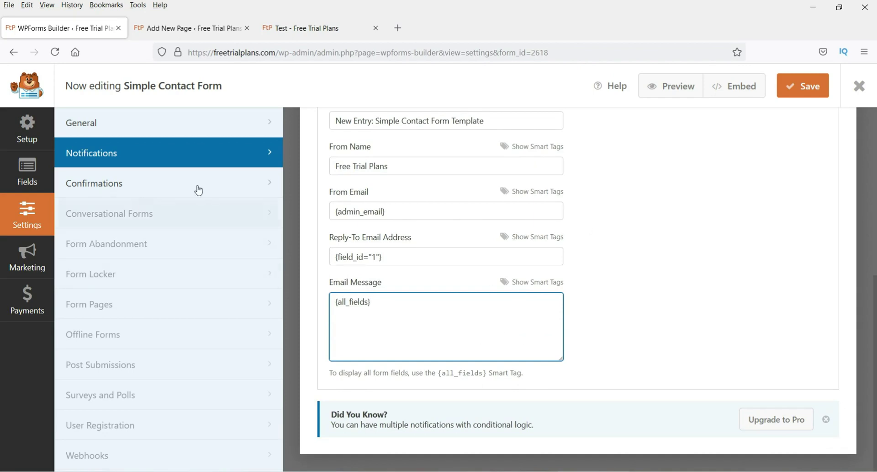
left_click(797, 92)
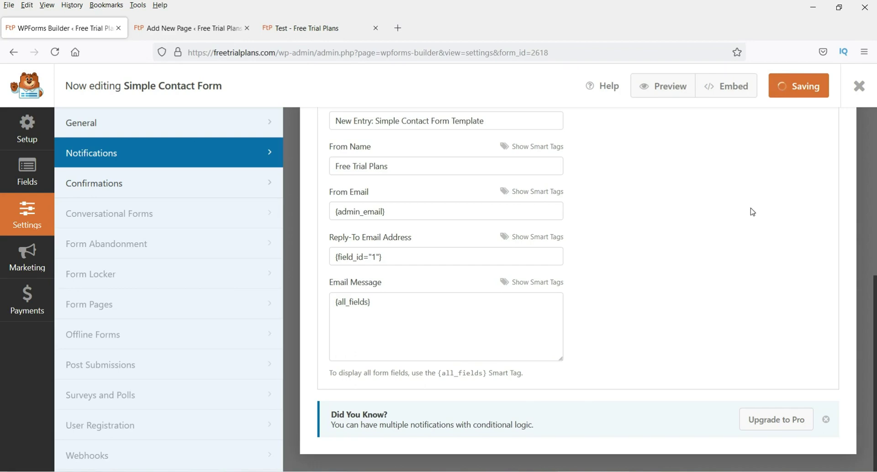
left_click(863, 95)
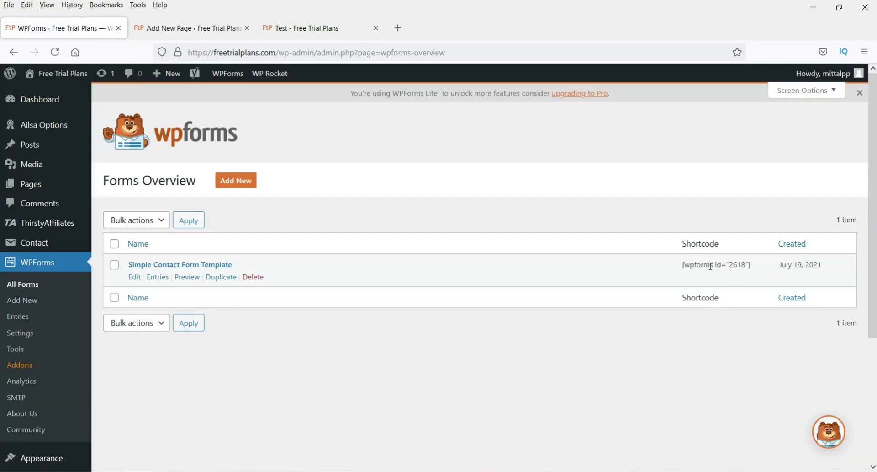
Step: Copy the form's shortcode and delete the old contact form shortcode block on the Test page
triple_click(711, 265)
key("ctrl+c")
left_click(164, 28)
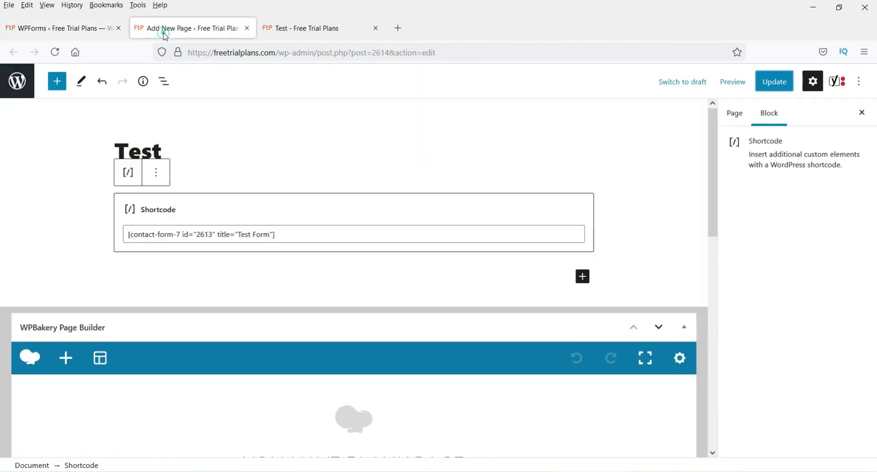
left_click(293, 236)
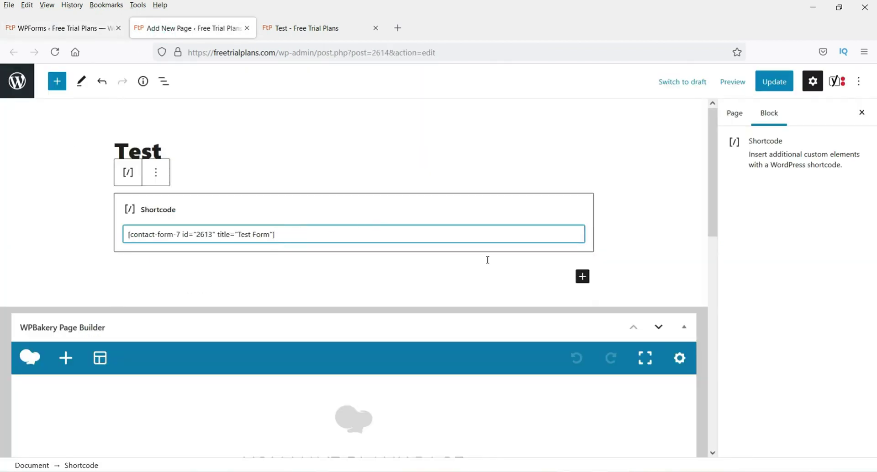
left_click(156, 173)
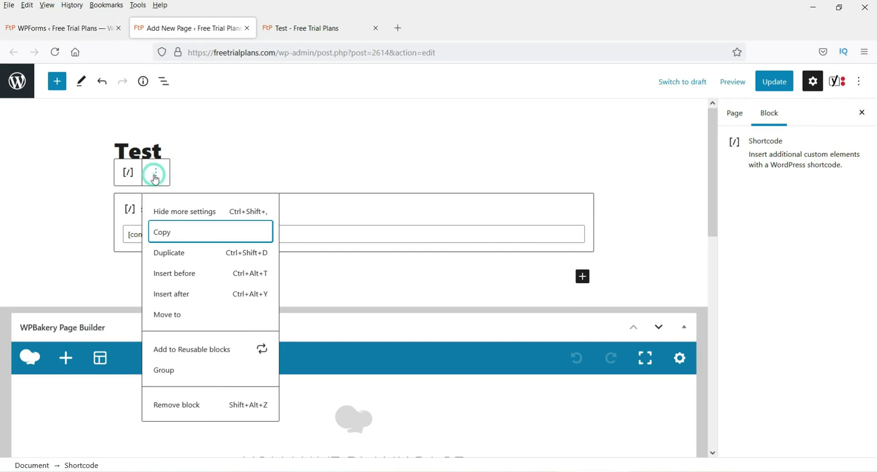
left_click(191, 405)
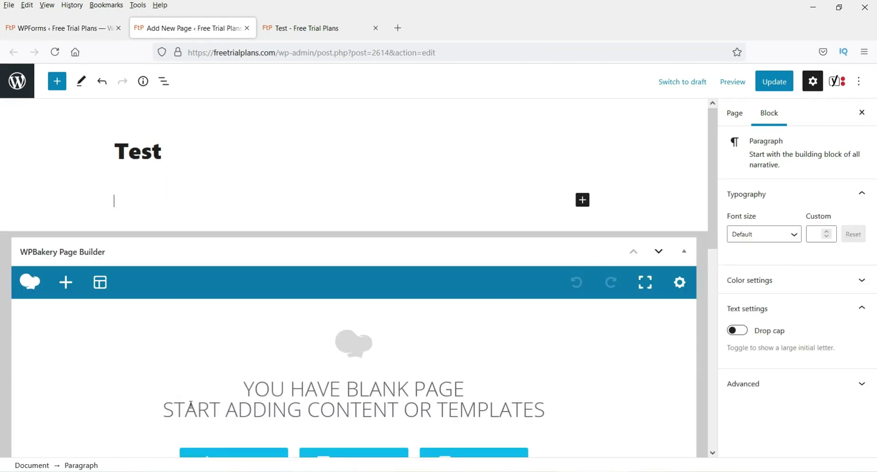
Step: Insert a Shortcode block containing [wpforms id="2618"] and update the Test page
left_click(583, 199)
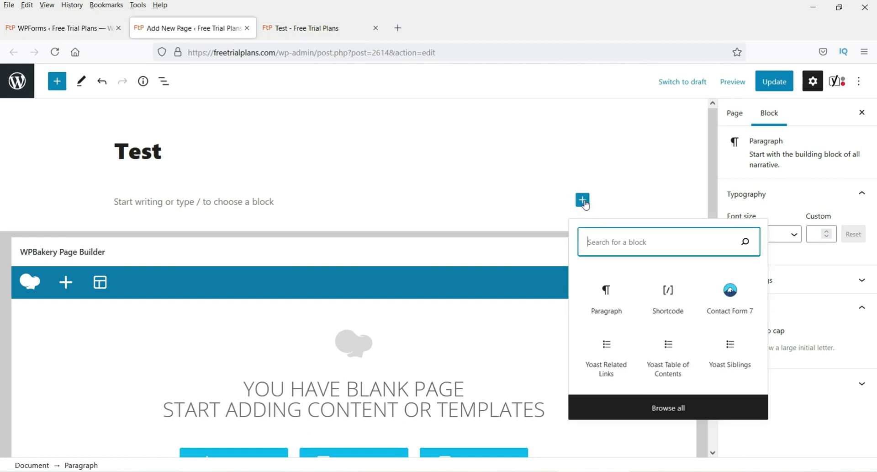
type("short")
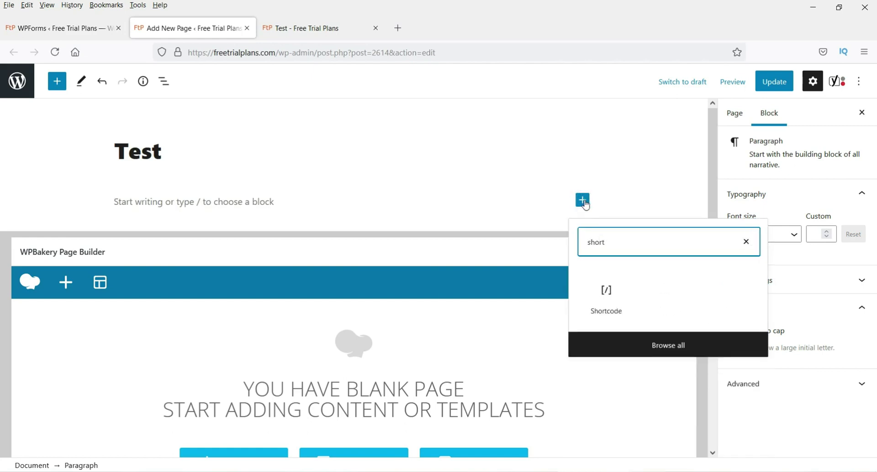
left_click(603, 302)
key("ctrl+v")
left_click(774, 81)
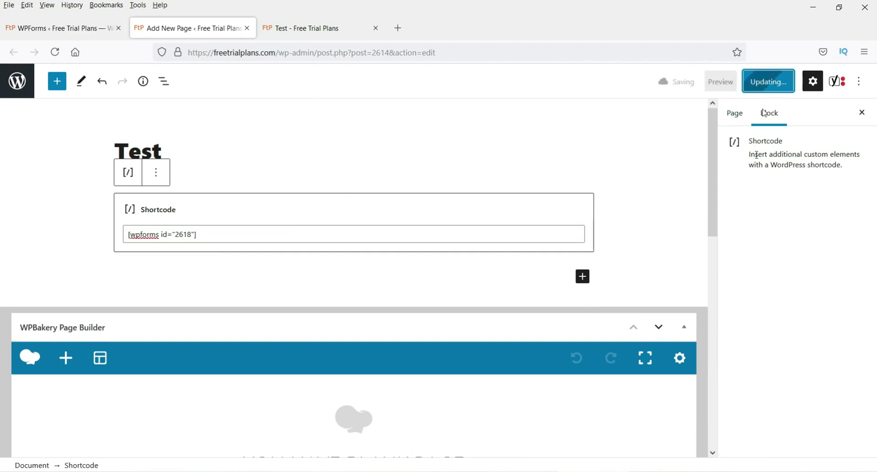
left_click(334, 29)
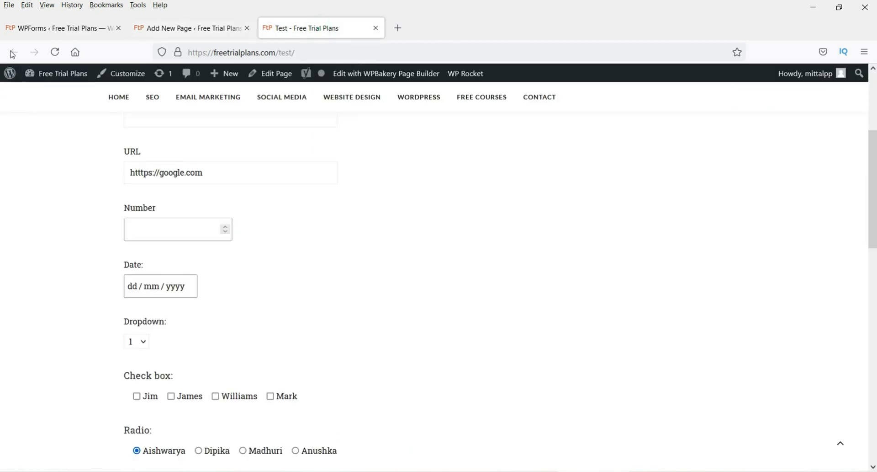
Step: Reload the live Test page and scroll through the new form's fields
scroll(69, 172, "up", 4)
key("F5")
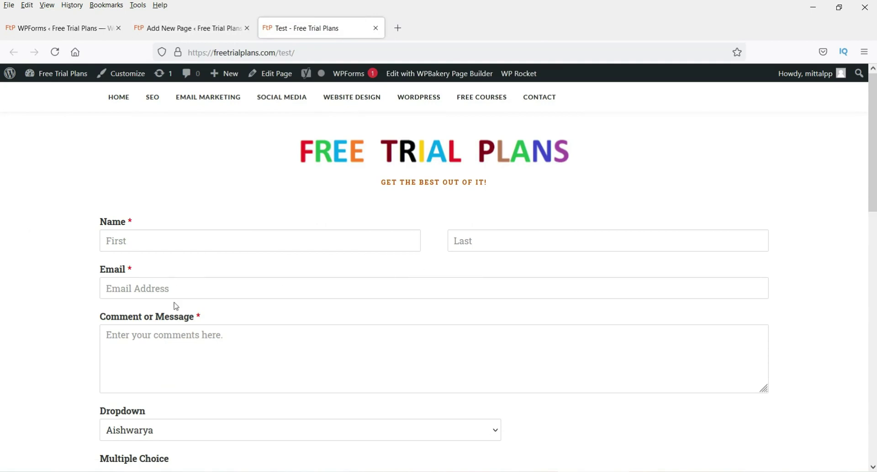
scroll(174, 305, "down", 3)
left_click(155, 219)
scroll(153, 247, "down", 1)
left_click(150, 244)
left_click(153, 249)
scroll(225, 282, "down", 1)
scroll(225, 282, "down", 2)
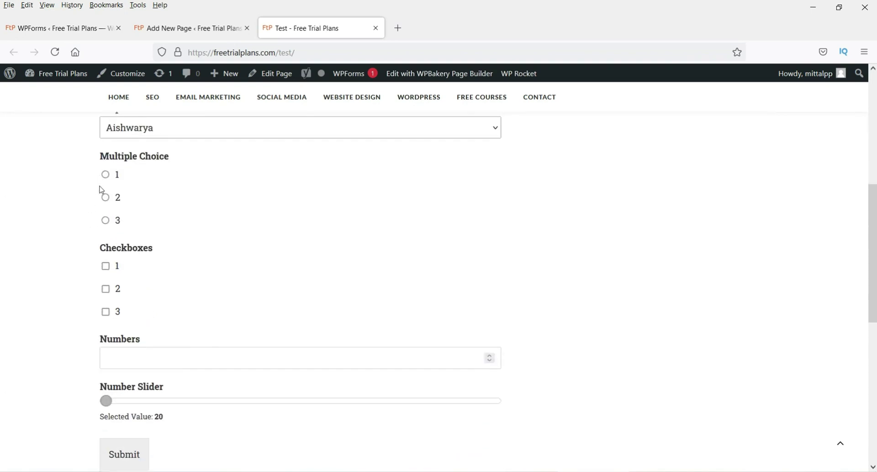
Step: Select Multiple Choice option 1
left_click(110, 266)
left_click(107, 223)
left_click(107, 199)
left_click(106, 175)
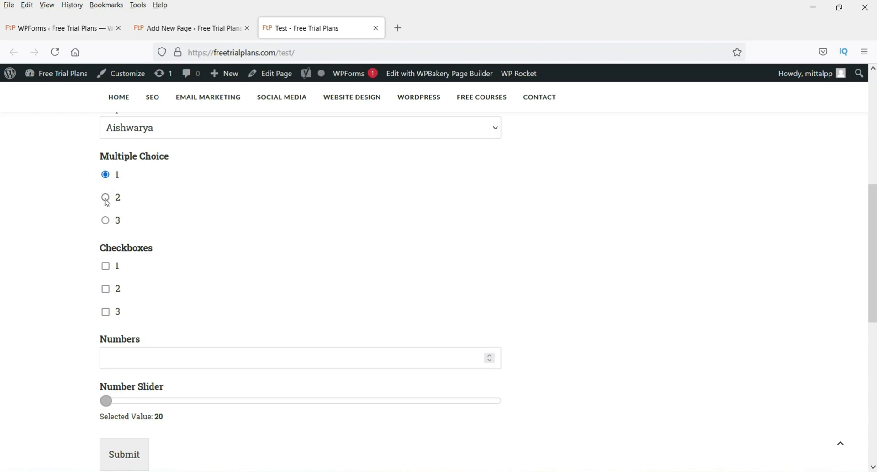
scroll(219, 205, "up", 3)
scroll(211, 204, "down", 4)
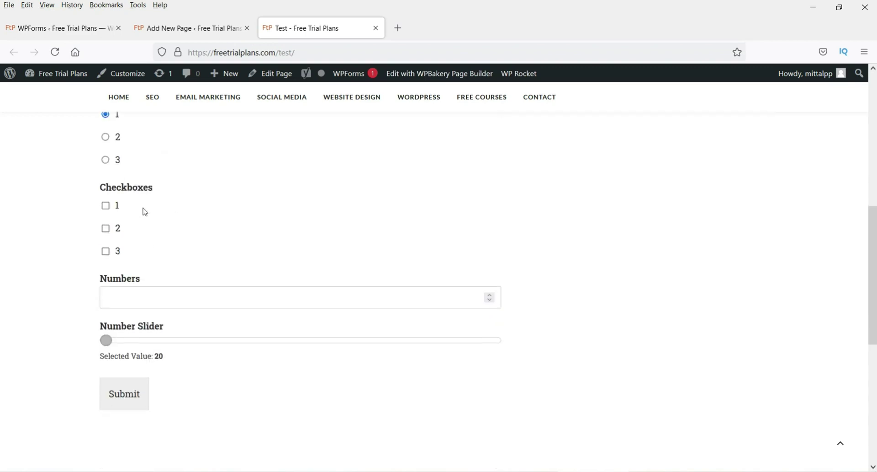
Step: Tick checkboxes 1 and 2, enter 554 in Numbers, and set the slider to 58
left_click(105, 206)
left_click(105, 228)
left_click(130, 292)
type("554")
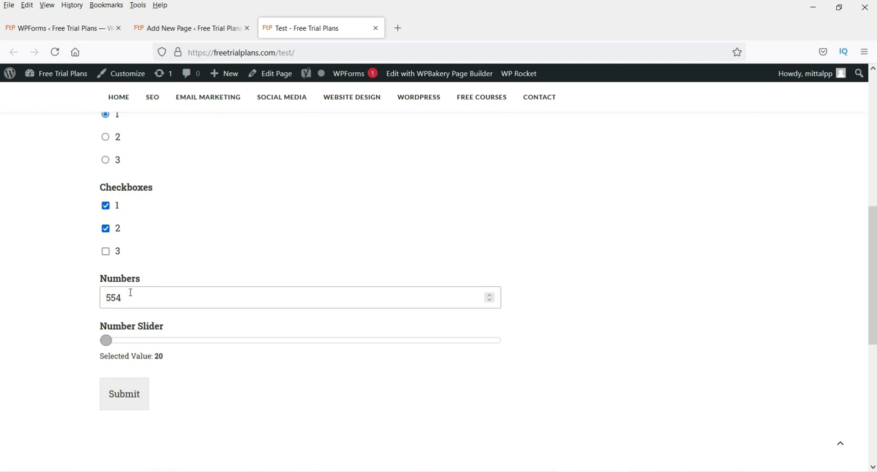
left_click(54, 288)
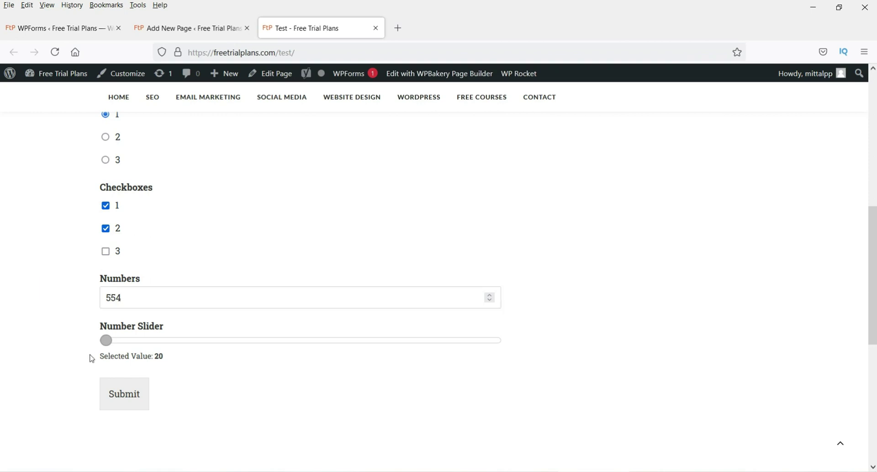
left_click_drag(106, 343, 293, 348)
Step: Fill in the first and last name, the e-mail address, and 'testing form' as the comment
scroll(287, 372, "up", 10)
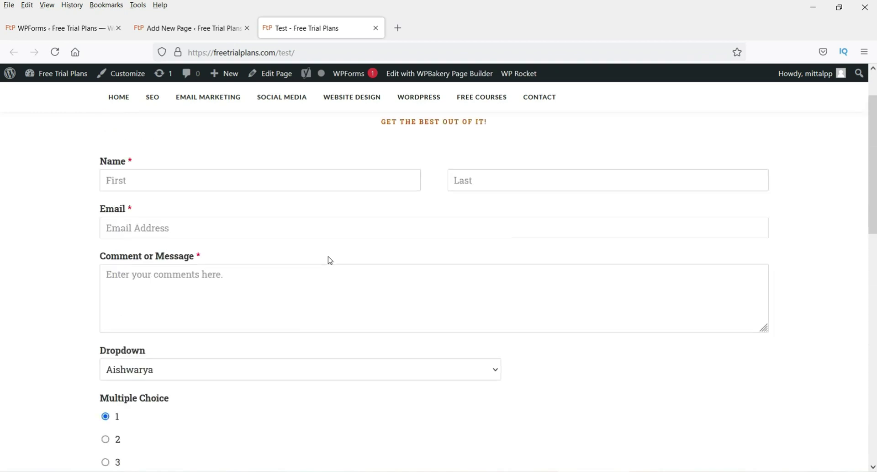
left_click(155, 248)
type("p")
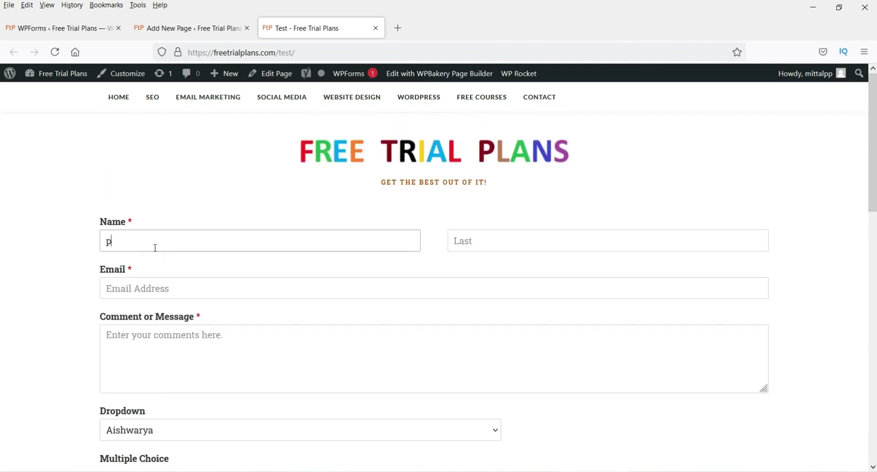
type("rashant")
key("Tab")
type("m")
key("Tab")
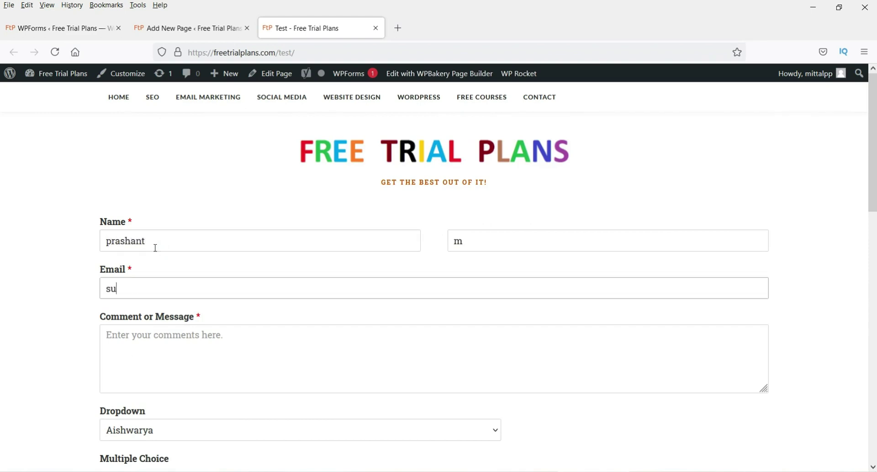
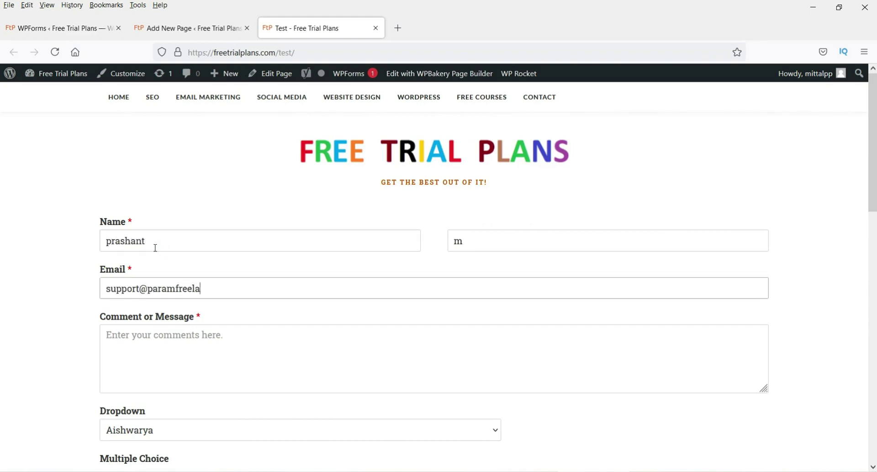
left_click(199, 364)
type("testing form")
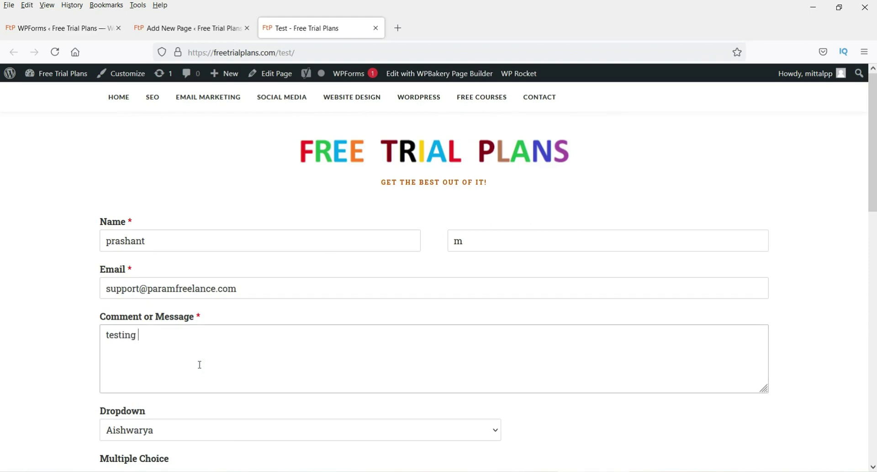
Step: Choose a name in the Dropdown and Multiple Choice option 2, then submit the form
scroll(197, 357, "down", 3)
left_click(186, 312)
left_click(179, 347)
scroll(220, 338, "down", 4)
left_click(106, 198)
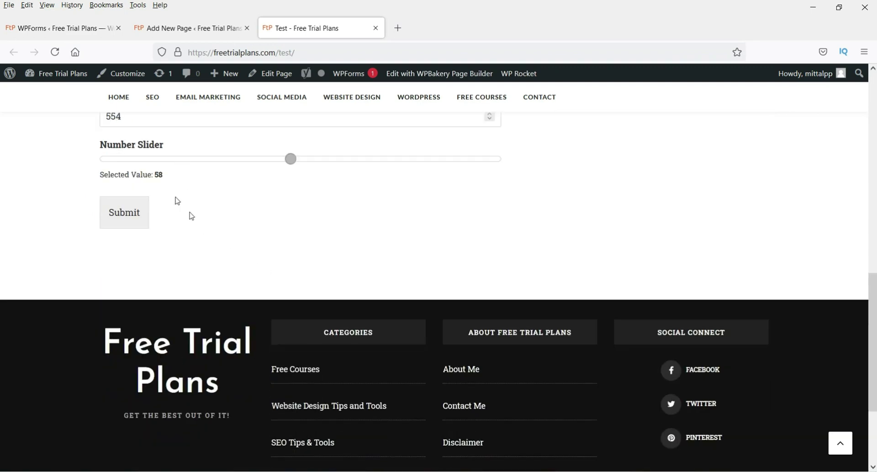
scroll(188, 219, "up", 2)
left_click(137, 261)
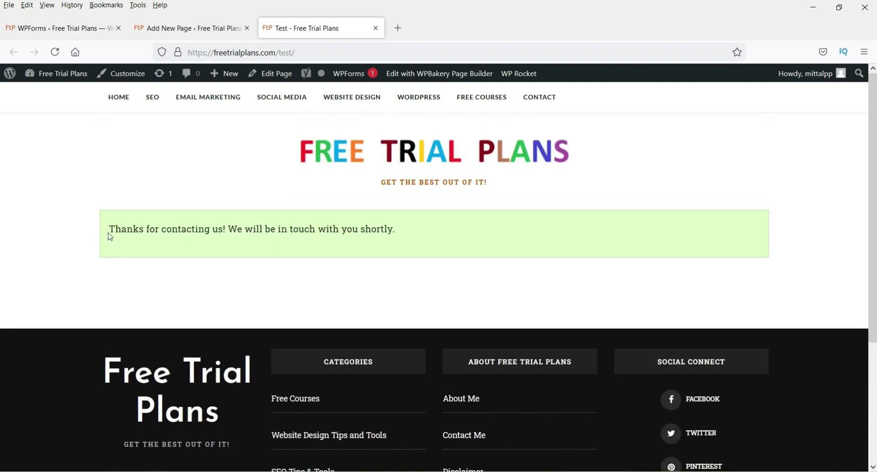
left_click_drag(109, 235, 482, 241)
left_click(493, 238)
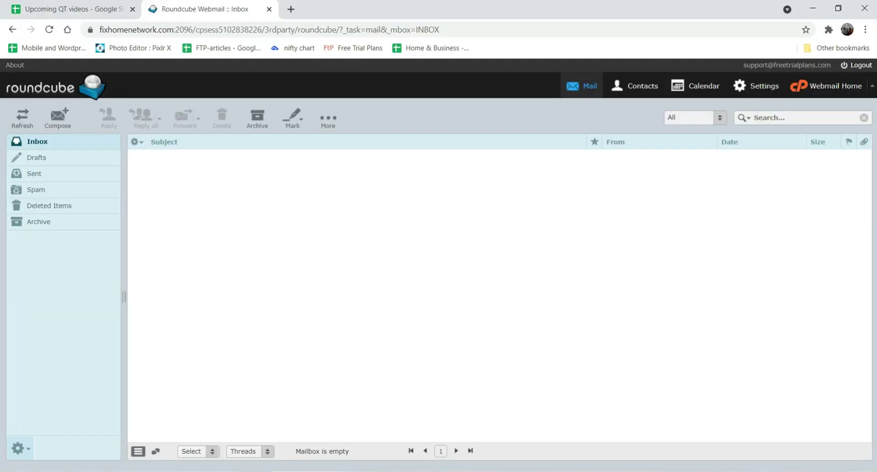
Step: Refresh the Roundcube inbox and open the New Entry: Simple Contact Form Template email
left_click(49, 30)
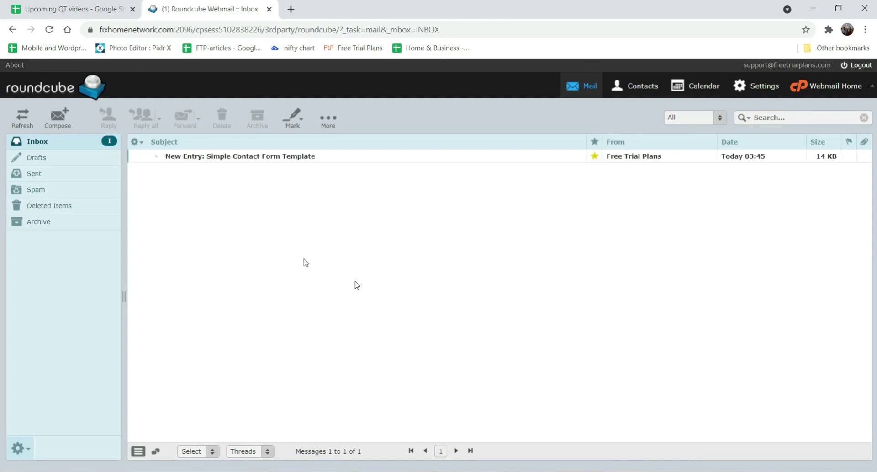
double_click(277, 158)
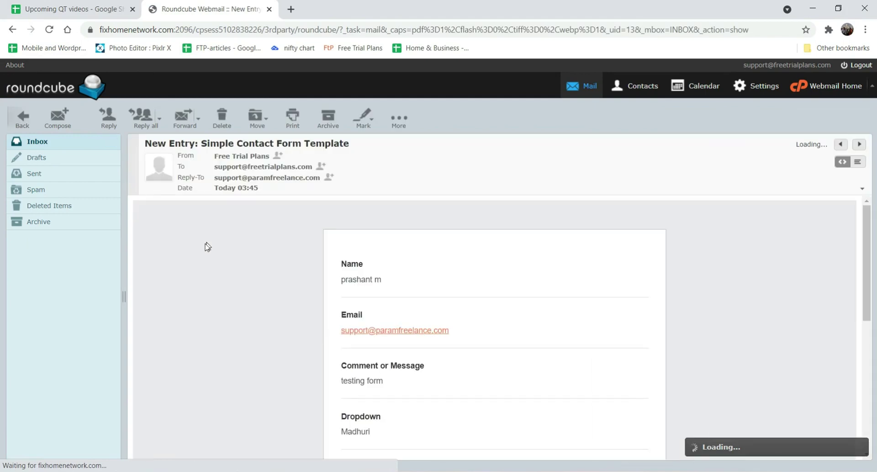
scroll(366, 255, "down", 1)
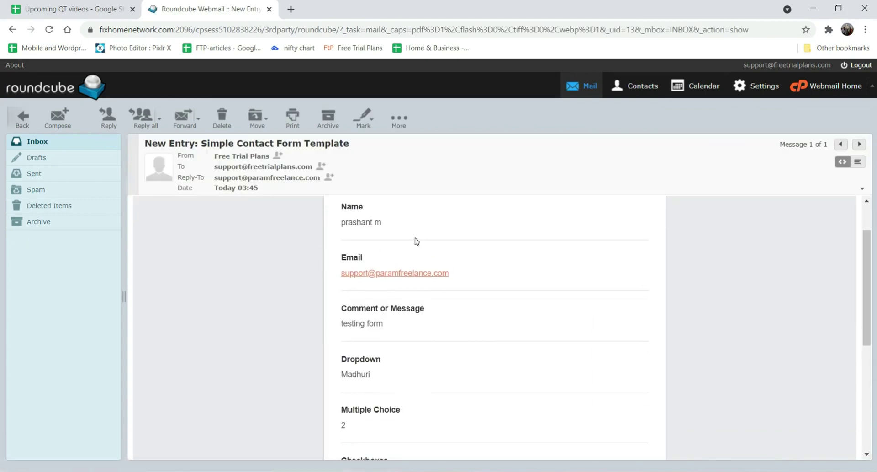
scroll(337, 273, "up", 1)
left_click_drag(341, 279, 401, 286)
scroll(398, 284, "down", 3)
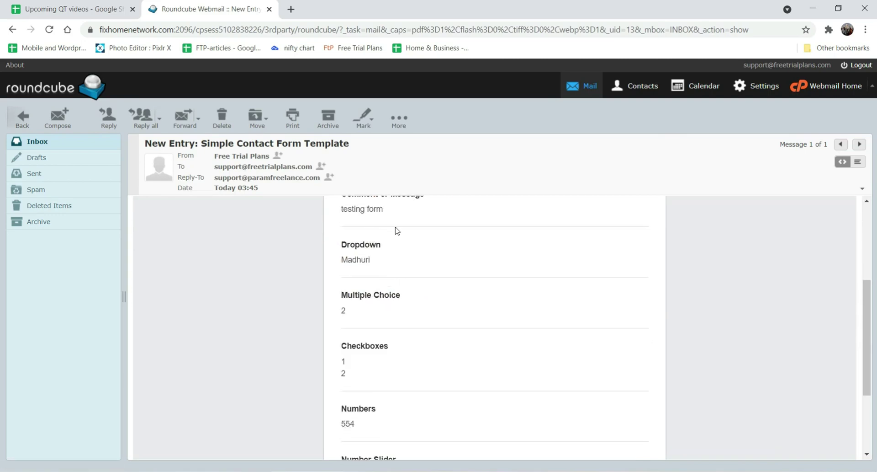
scroll(396, 231, "up", 1)
scroll(353, 313, "down", 2)
Step: Verify the Multiple Choice value 2 in the received entry email
left_click(351, 254)
double_click(352, 256)
left_click(354, 256)
double_click(352, 257)
left_click(375, 294)
scroll(375, 304, "down", 1)
left_click_drag(338, 254, 319, 312)
left_click(315, 309)
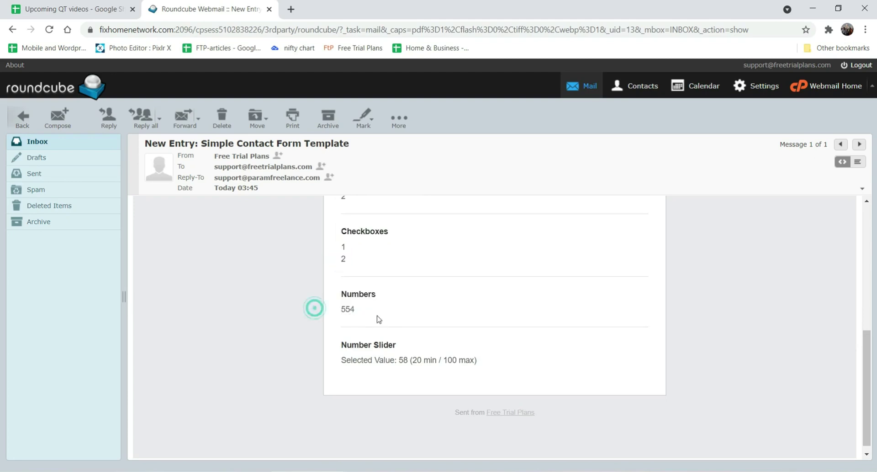
Step: Check the Checkboxes through Number Slider values, including slider 58, then return to WPForms Forms Overview
scroll(379, 338, "down", 1)
triple_click(341, 351)
left_click(333, 348)
double_click(404, 351)
left_click(405, 352)
key("alt+Tab")
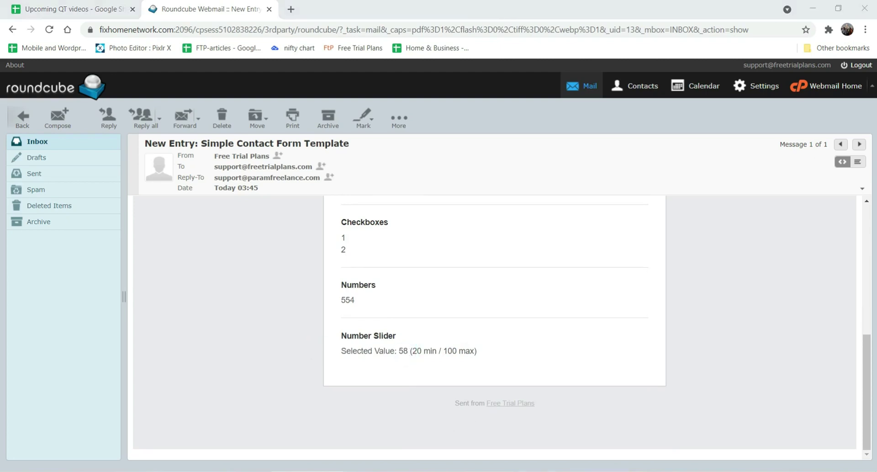
left_click(87, 31)
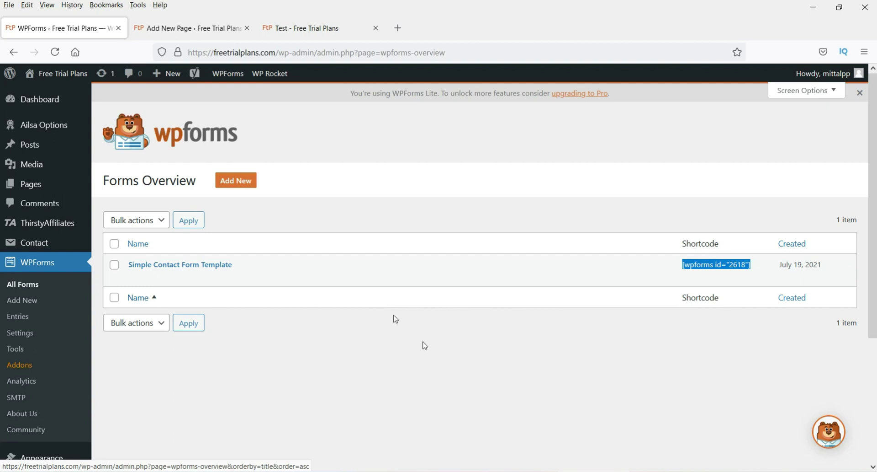
left_click(451, 373)
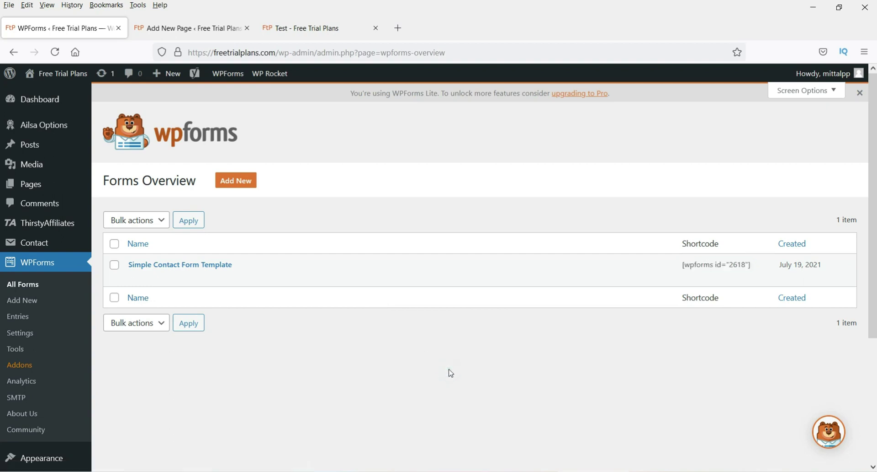